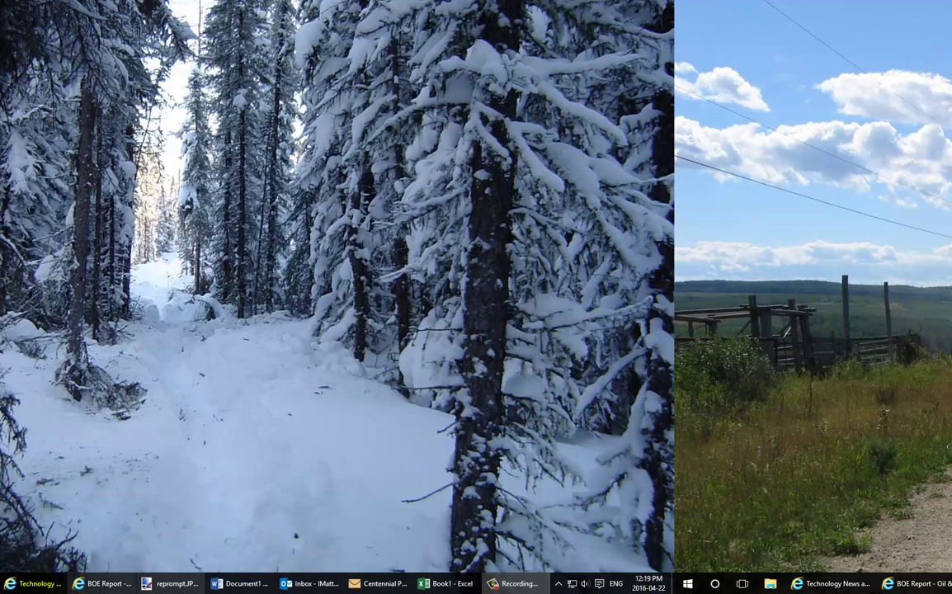
Step: Restore the betanews browser, move it fully onto the left screen, then minimize it
click(38, 584)
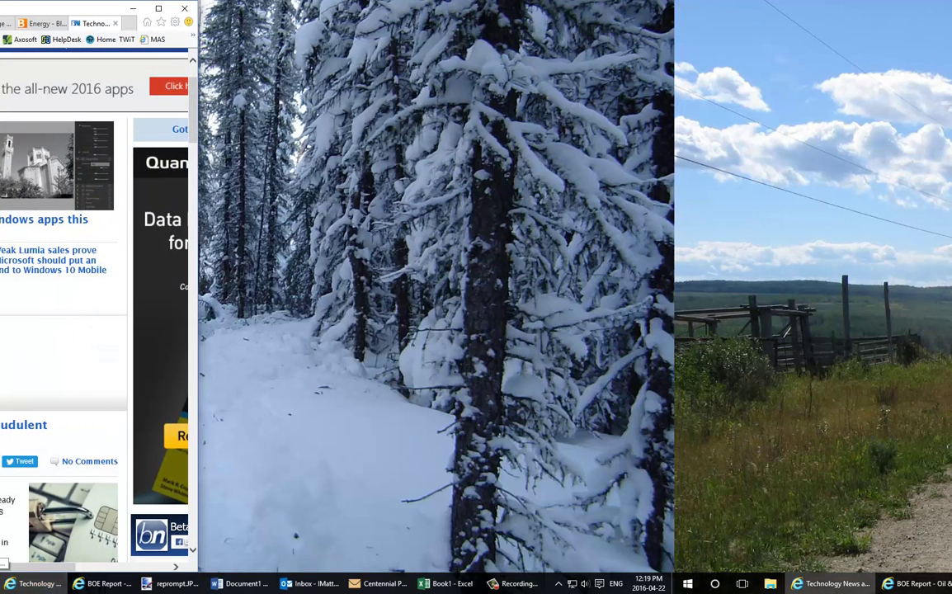
drag(6, 10, 195, 17)
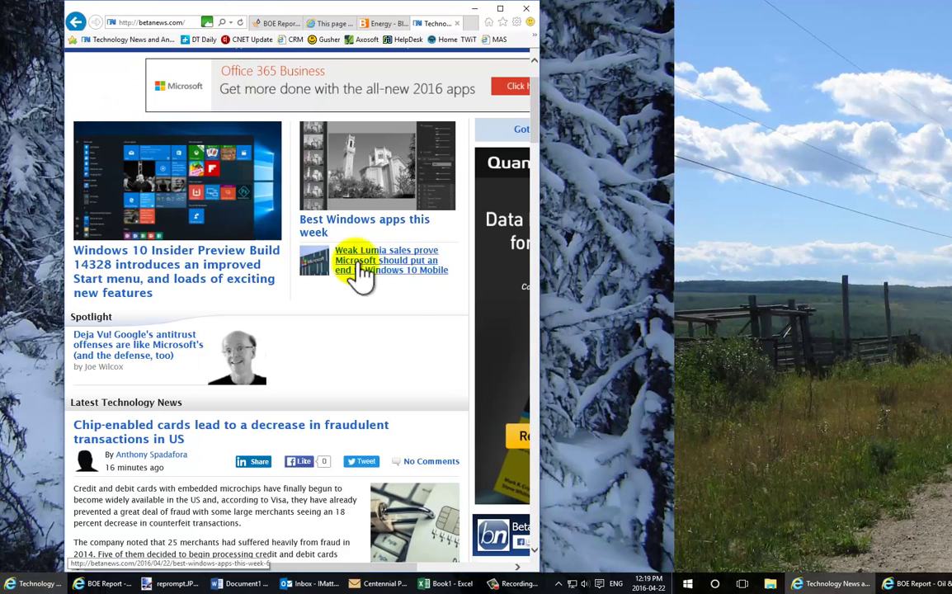
scroll(418, 293, up, 2)
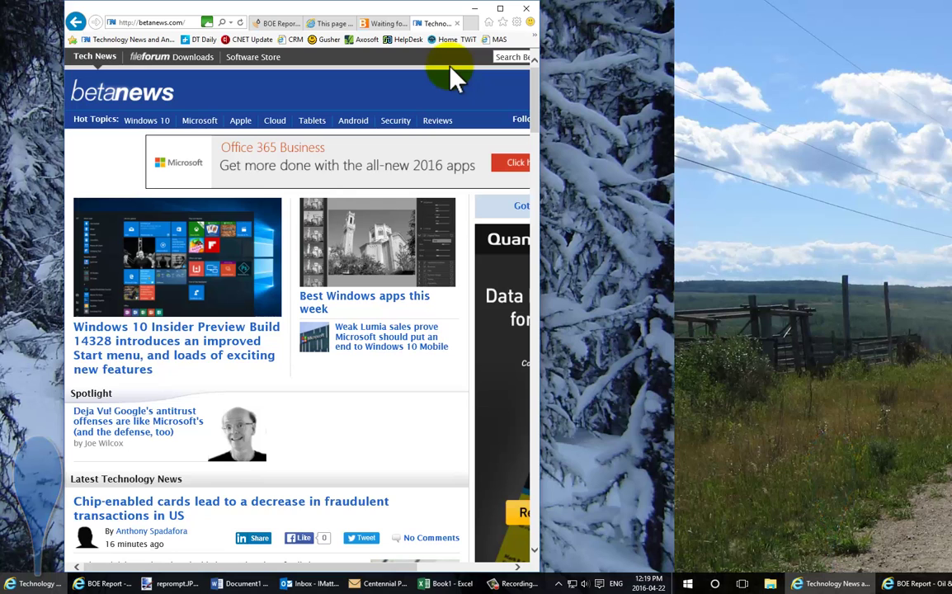
click(474, 10)
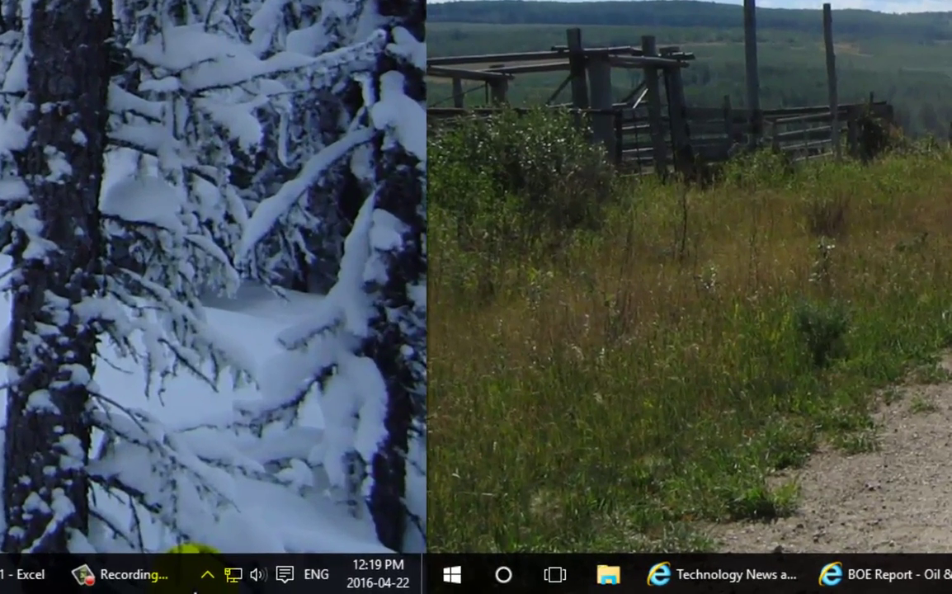
Step: In taskbar properties, set 'Show taskbar buttons on' to 'Taskbar where window is open'
right_click(552, 581)
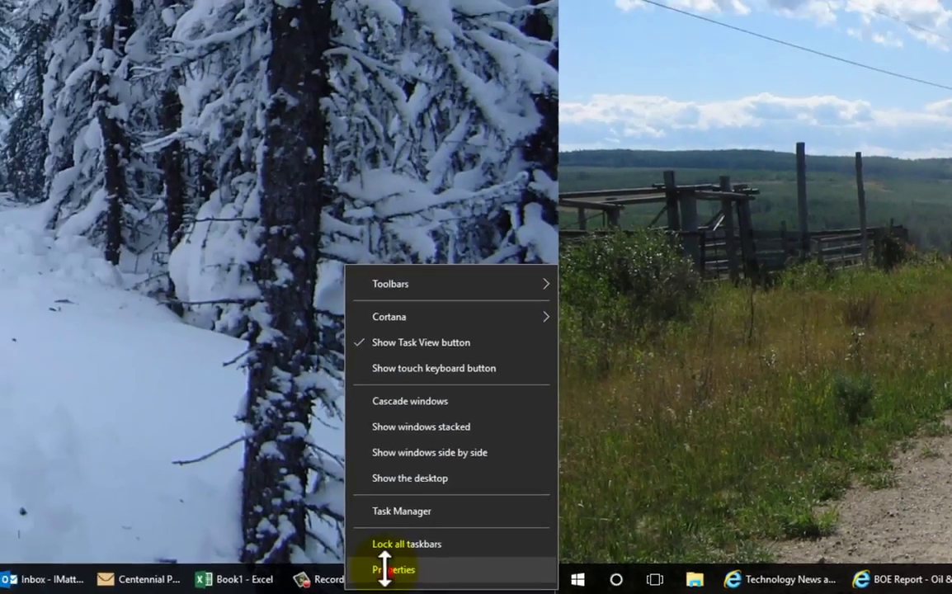
click(384, 570)
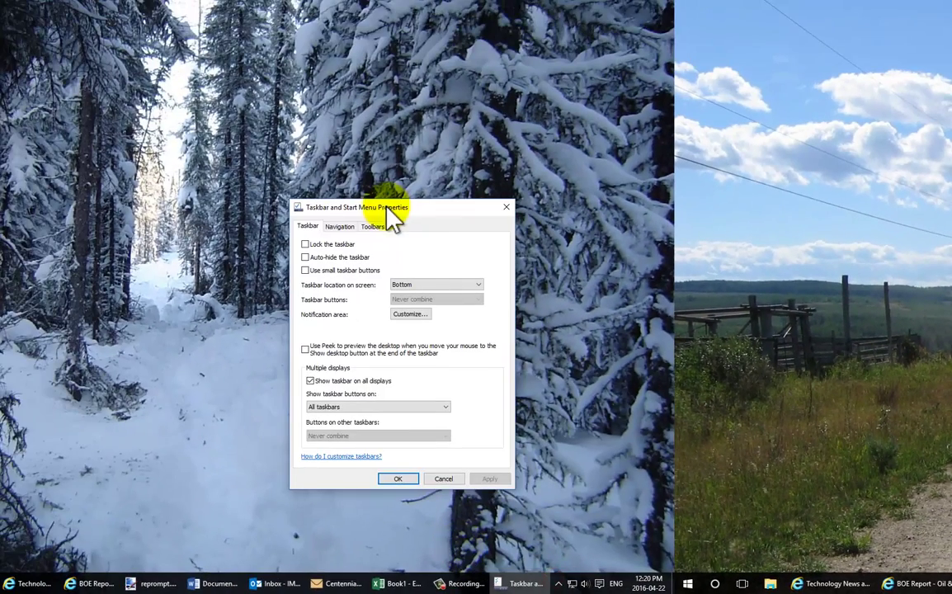
click(385, 407)
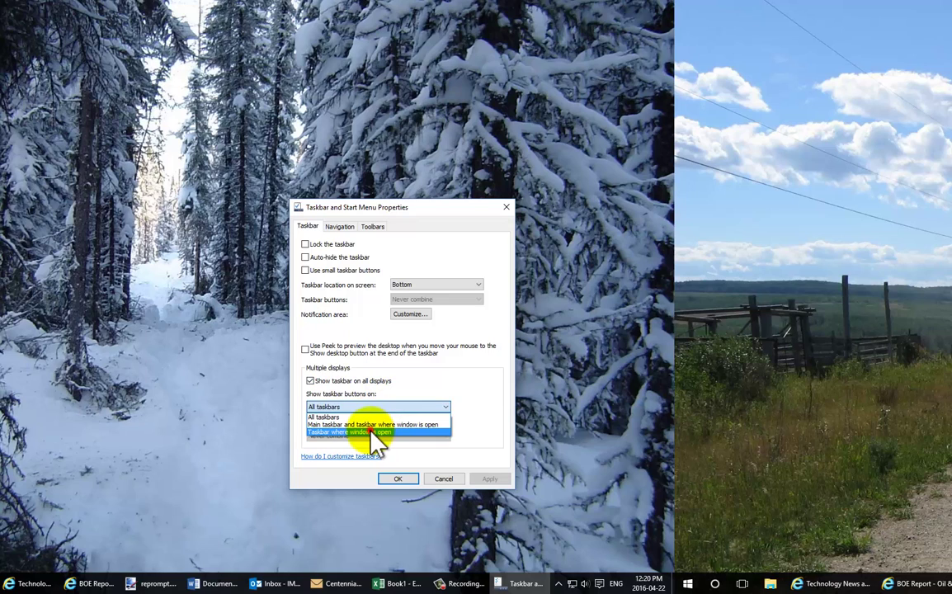
click(372, 432)
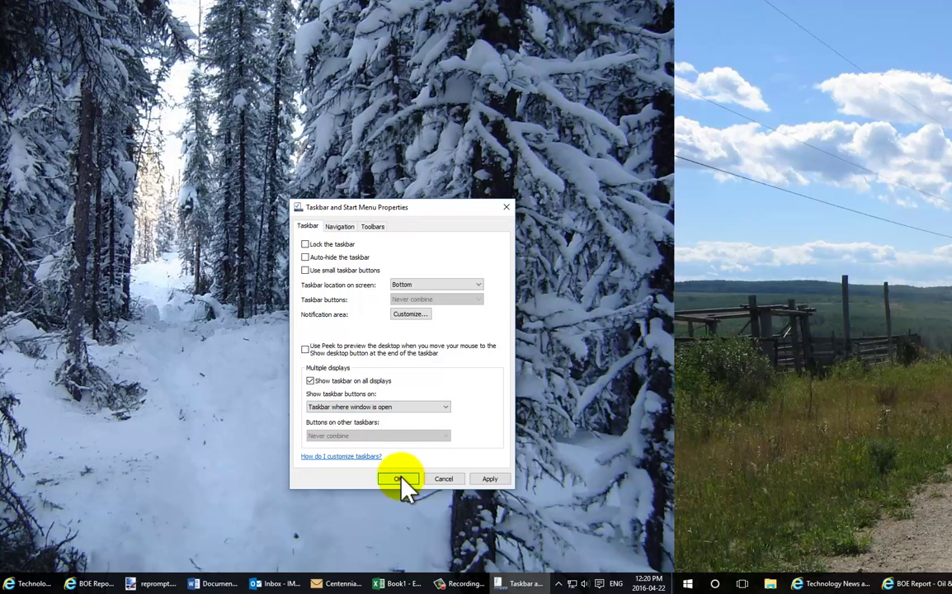
click(399, 479)
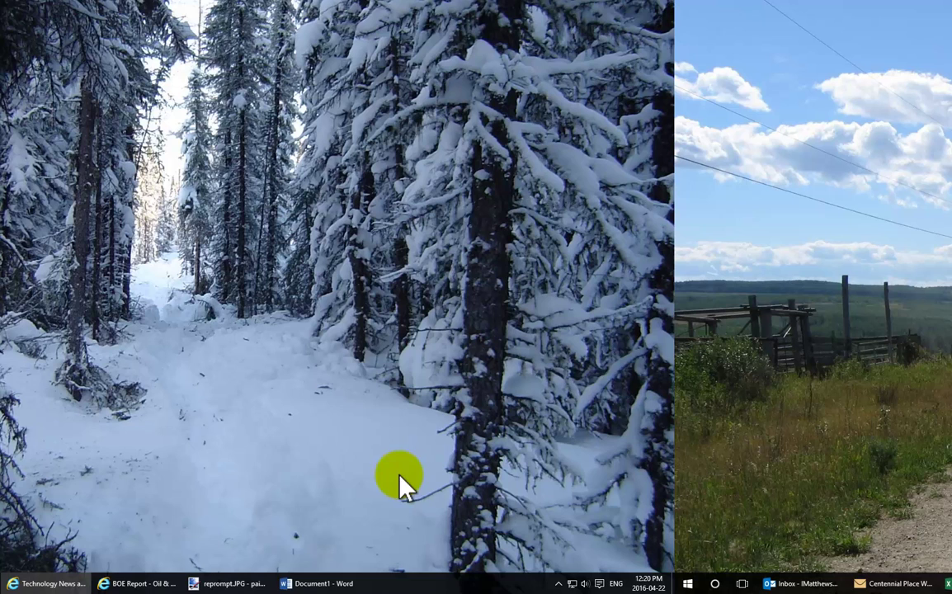
click(59, 581)
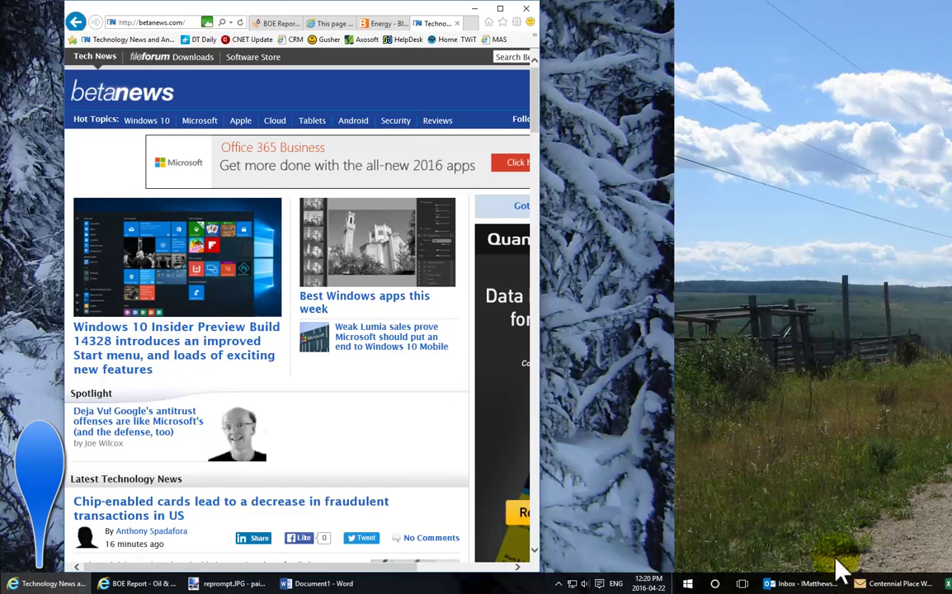
click(253, 12)
drag(253, 11, 943, 99)
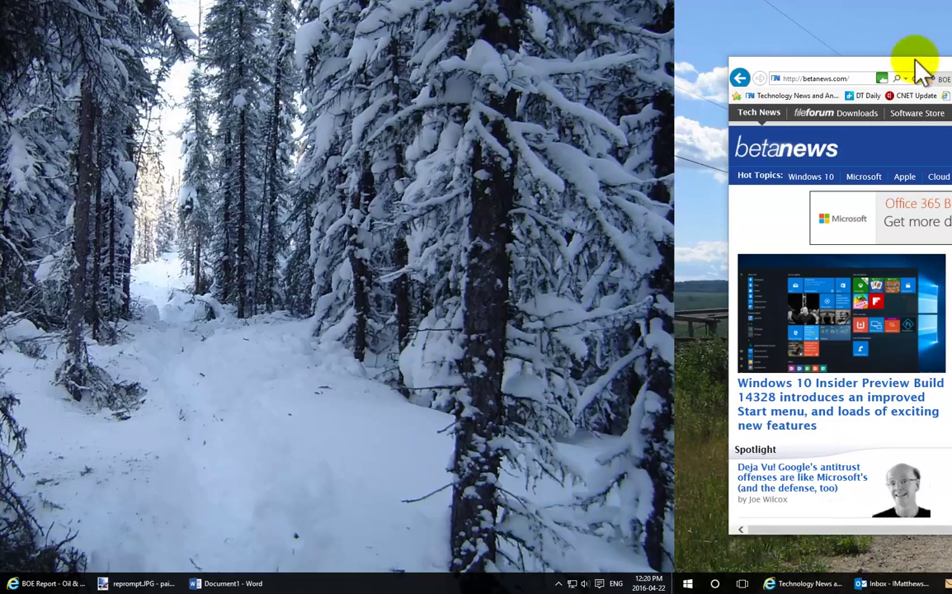
drag(839, 73, 850, 29)
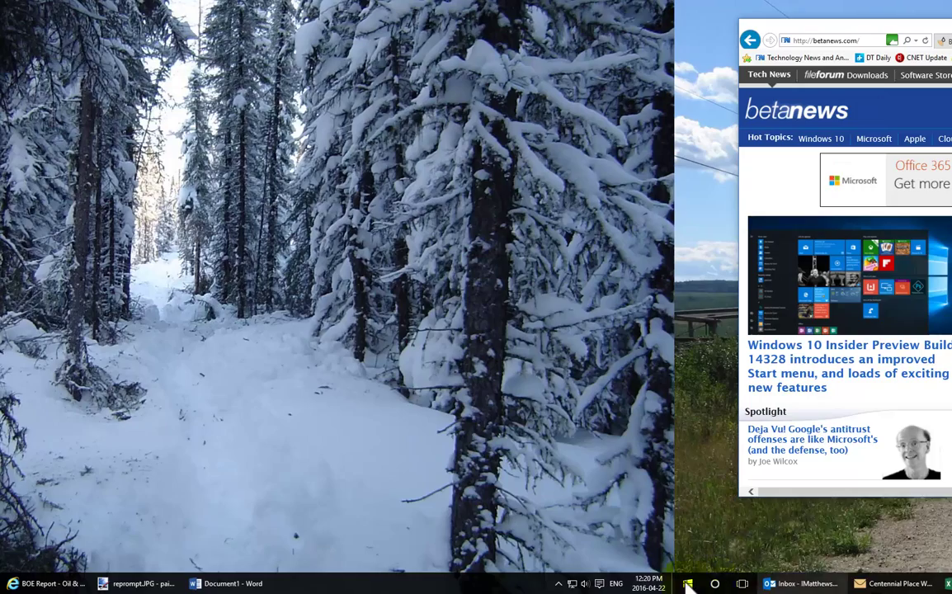
click(801, 583)
mouse_move(938, 42)
mouse_down()
mouse_move(810, 54)
mouse_move(159, 52)
mouse_move(951, 67)
mouse_move(132, 74)
mouse_move(363, 51)
mouse_move(951, 38)
mouse_up()
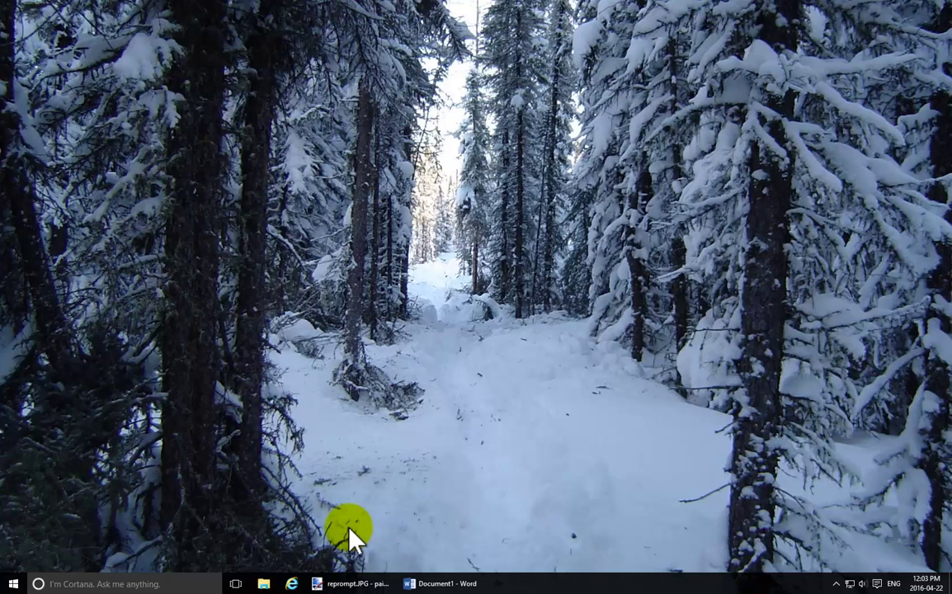
click(13, 586)
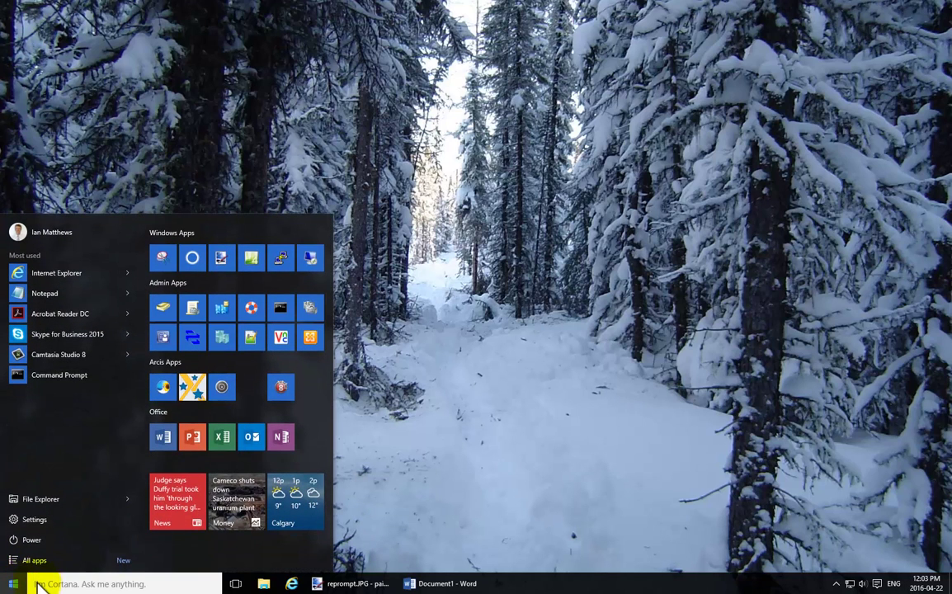
right_click(158, 436)
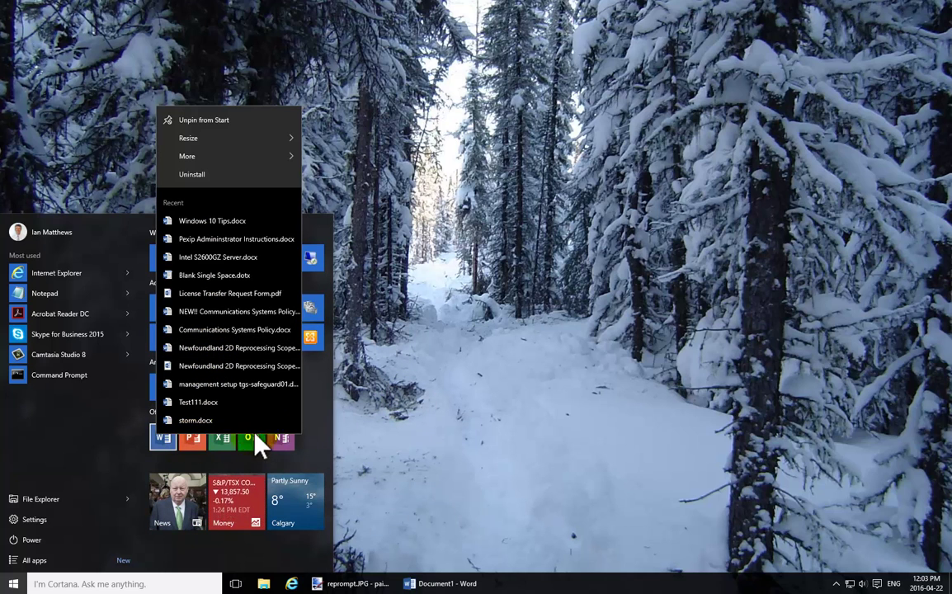
click(422, 429)
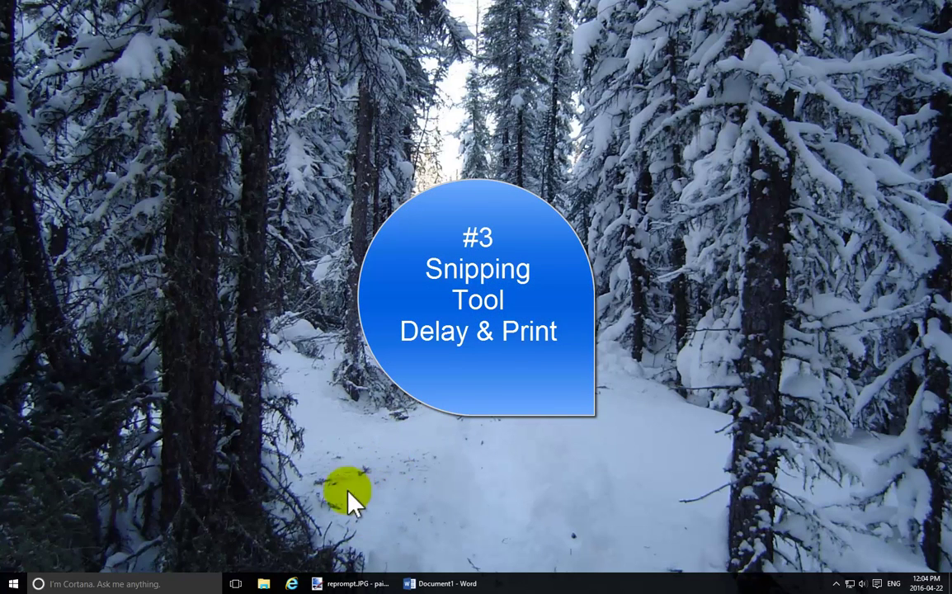
Step: Launch Snipping Tool via a 'snip' Start search, center it, and set Delay to 2 seconds
click(14, 584)
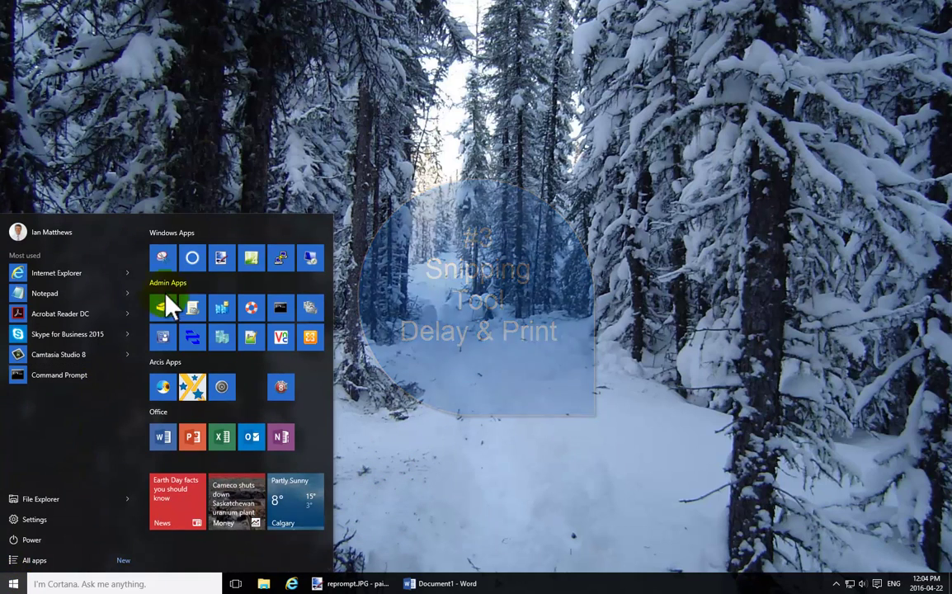
click(45, 584)
text(snip)
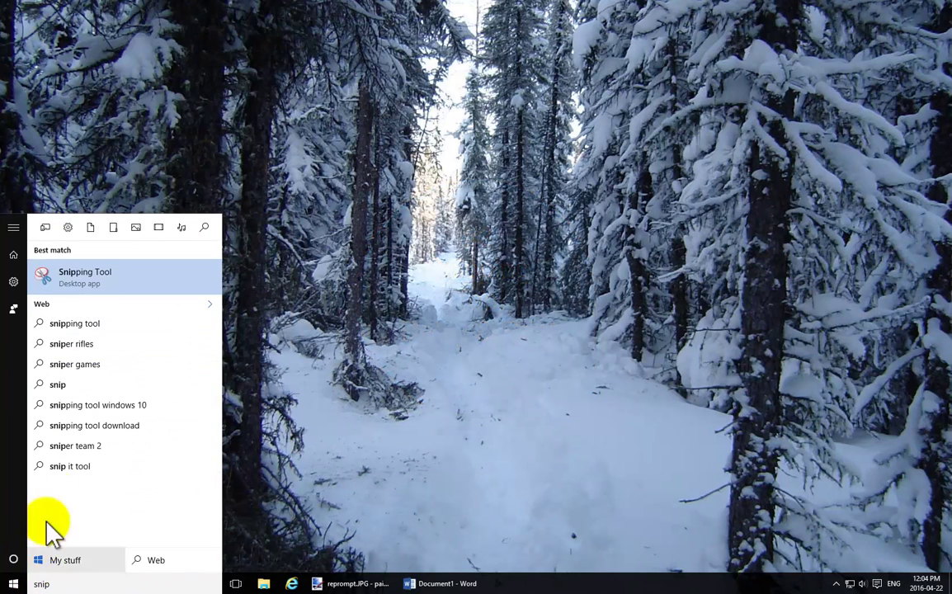
click(89, 280)
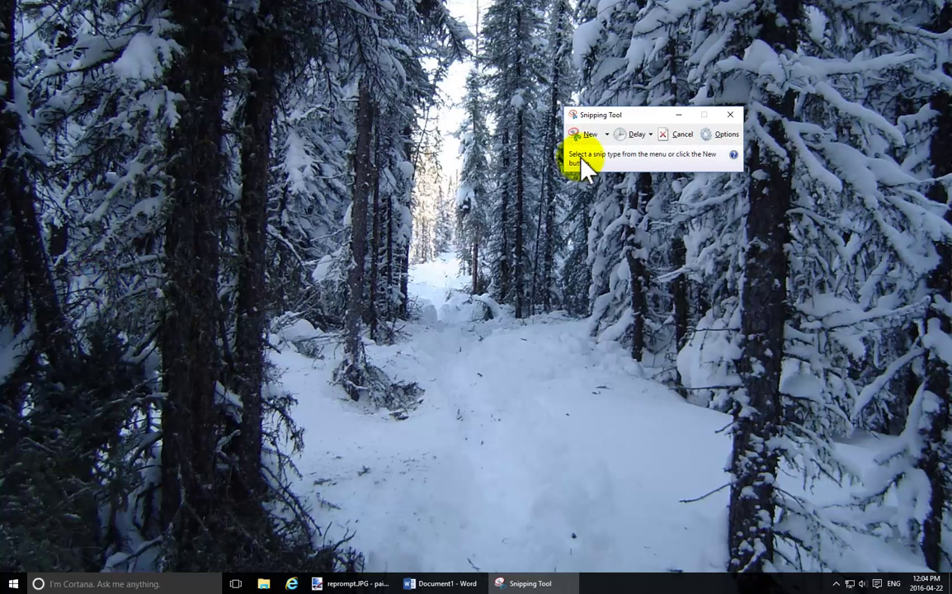
drag(630, 116, 436, 57)
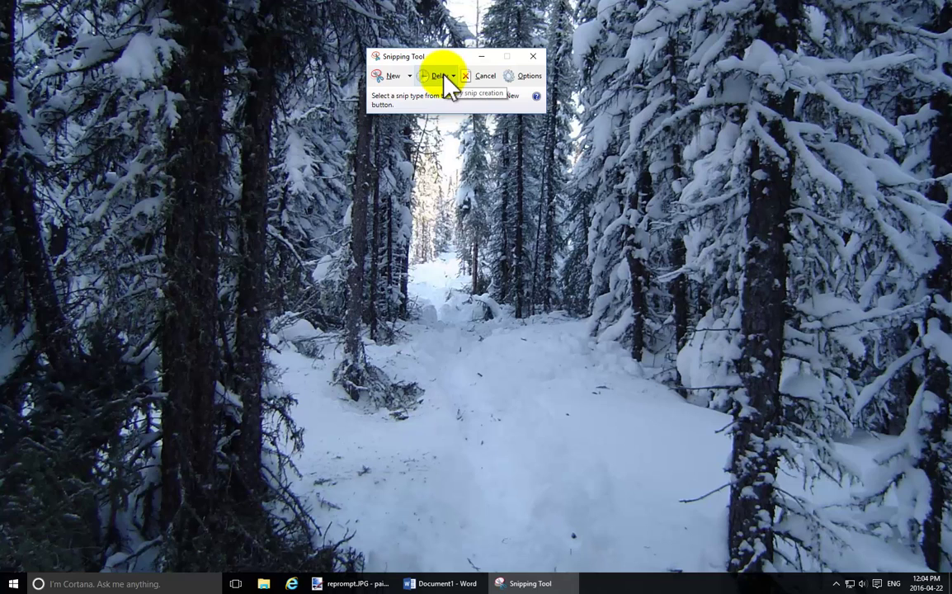
click(452, 76)
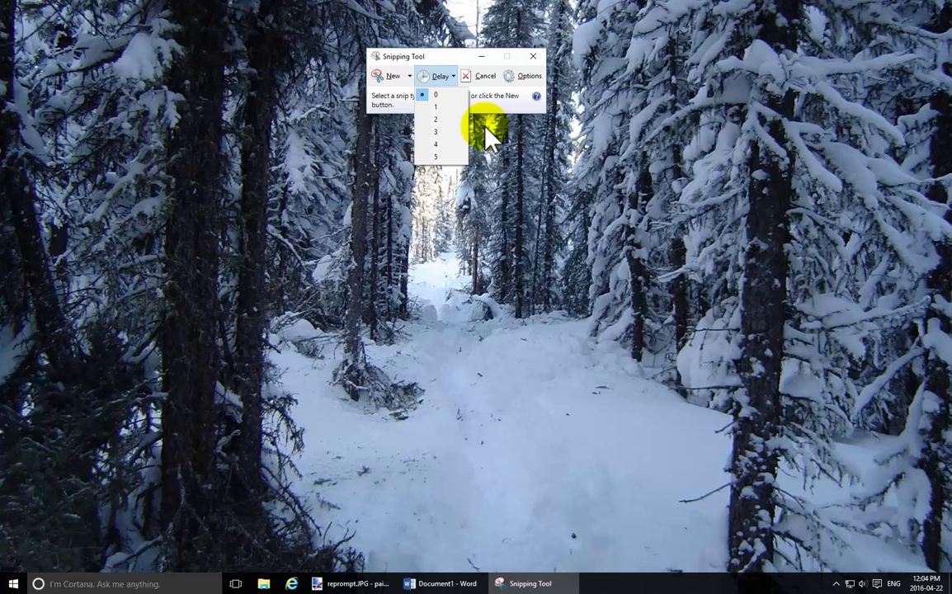
click(442, 121)
Step: Take a new delayed snip of the open Start menu region
click(390, 74)
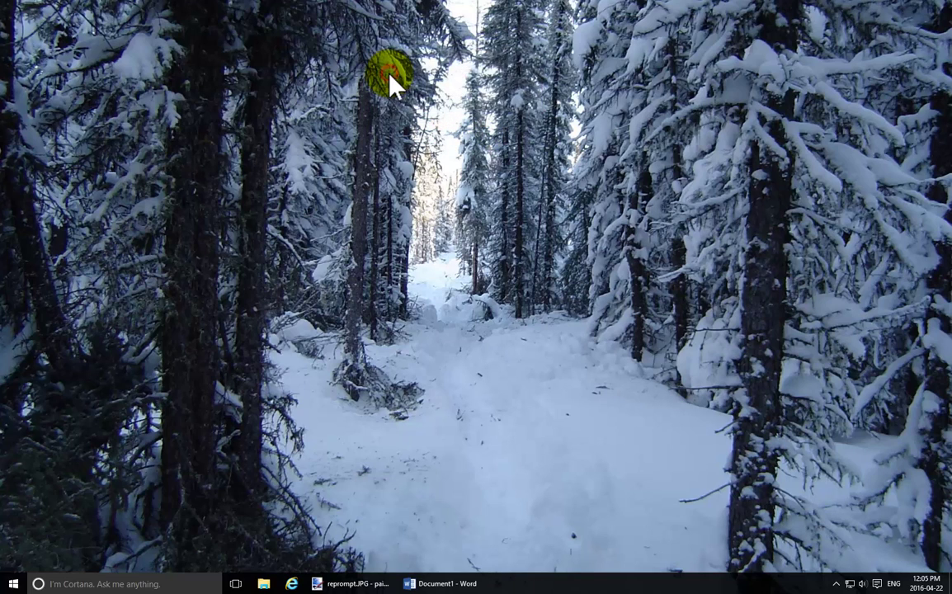
click(13, 584)
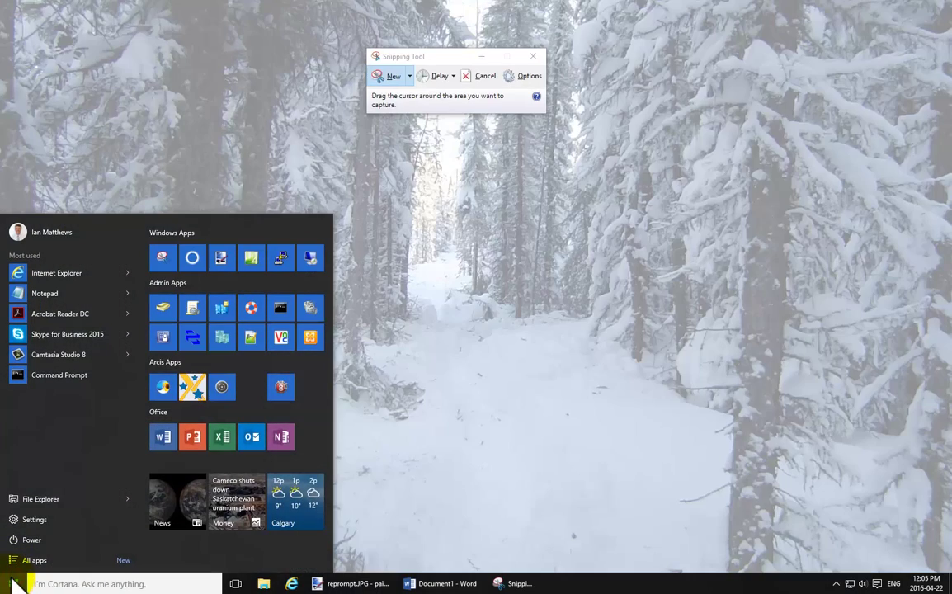
drag(426, 146, 0, 593)
drag(324, 12, 507, 25)
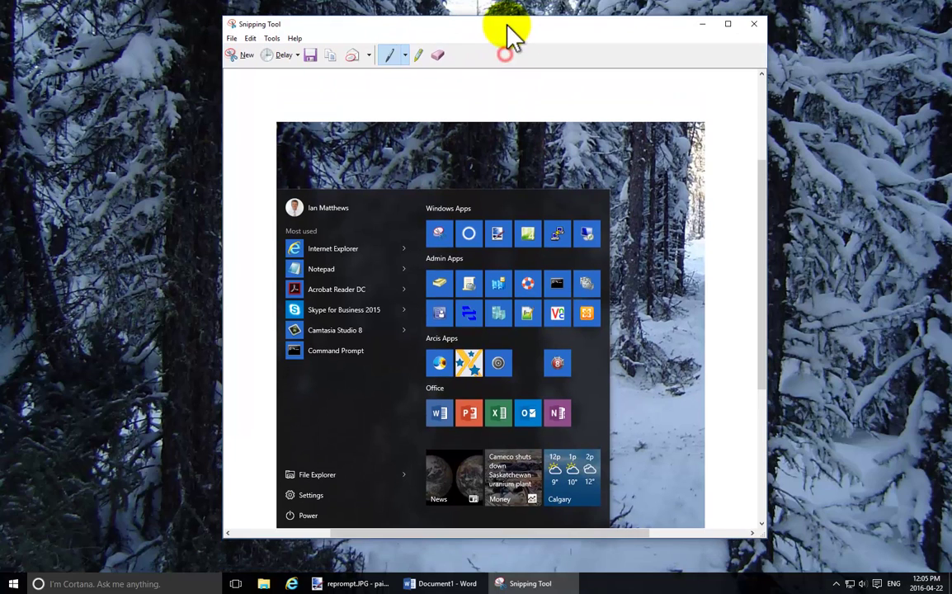
Step: Look at the snip's print options, dismiss them, and close Snipping Tool
click(231, 38)
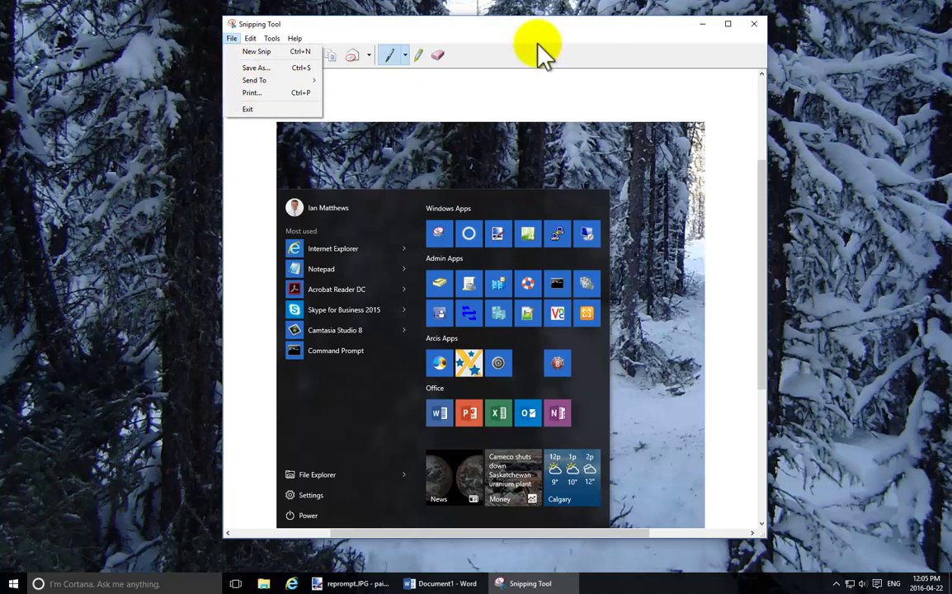
click(603, 34)
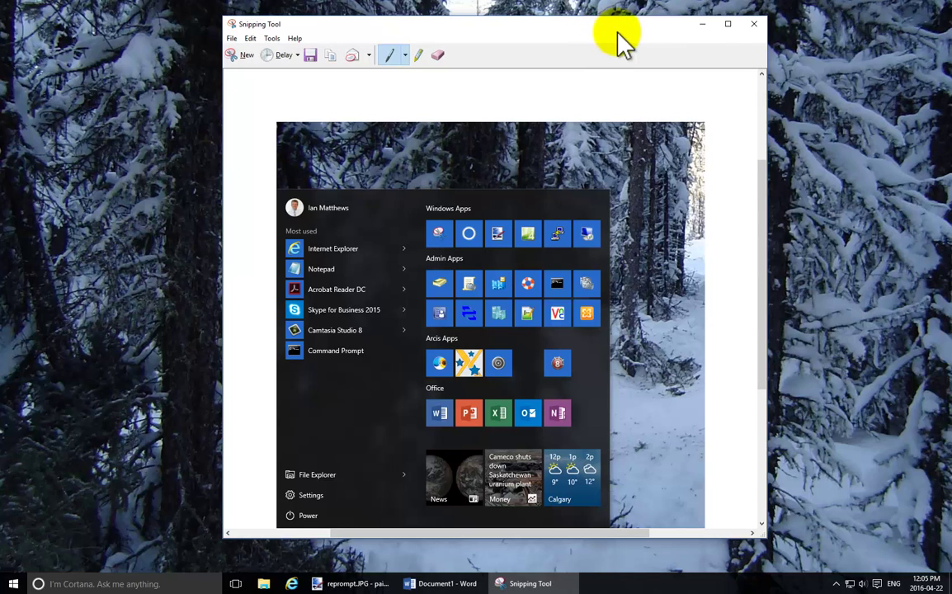
click(750, 23)
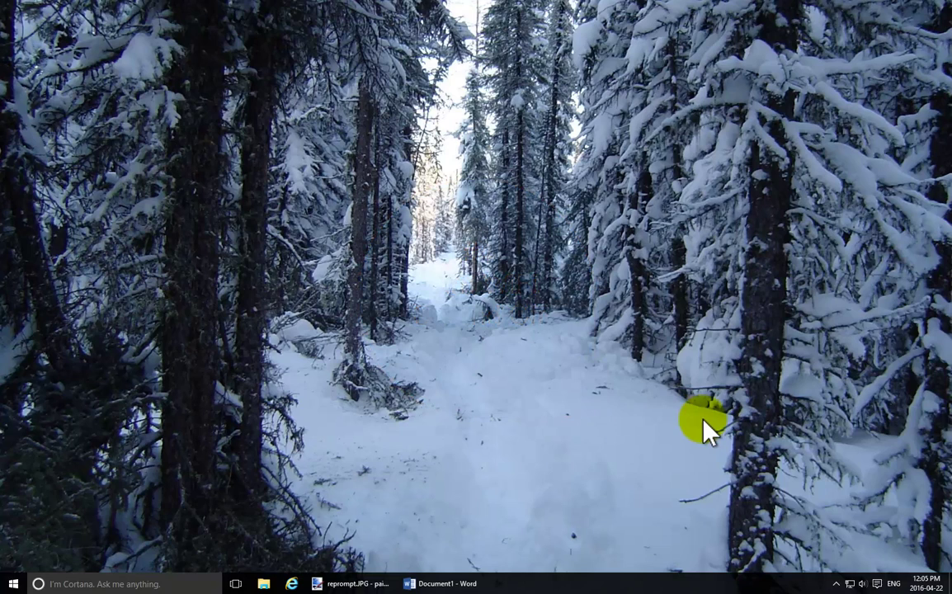
click(850, 583)
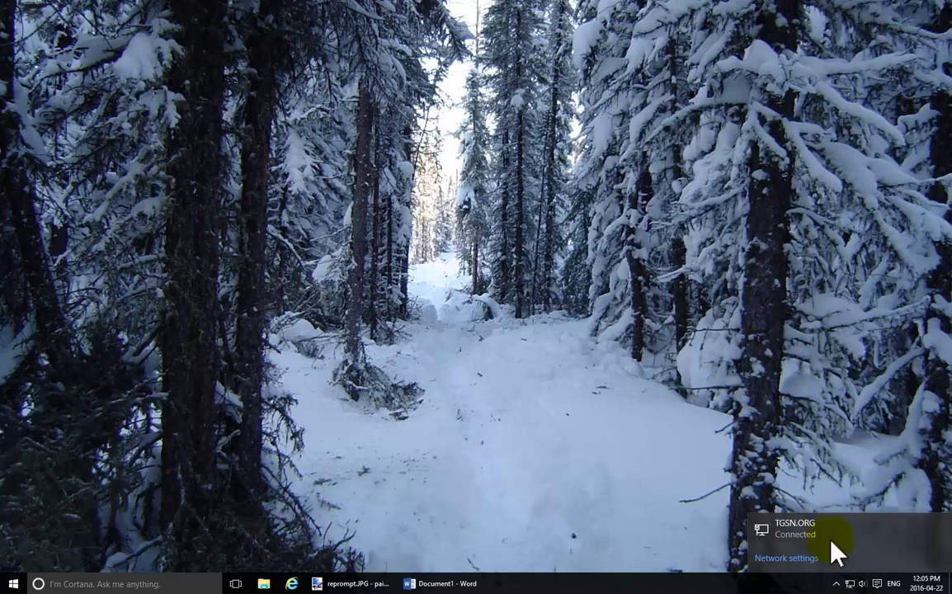
click(736, 398)
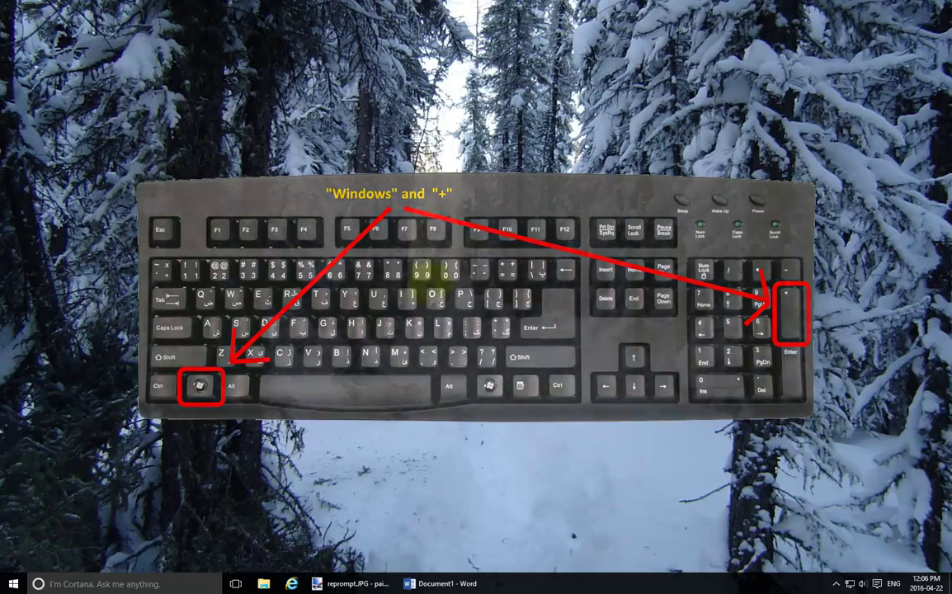
Step: Turn on Magnifier with Win+Plus and zoom the screen in and back down to 600%
key(super+plus)
key(super+plus)
key(super+plus)
key(super+plus)
key(super+plus)
key(super+plus)
key(super+plus)
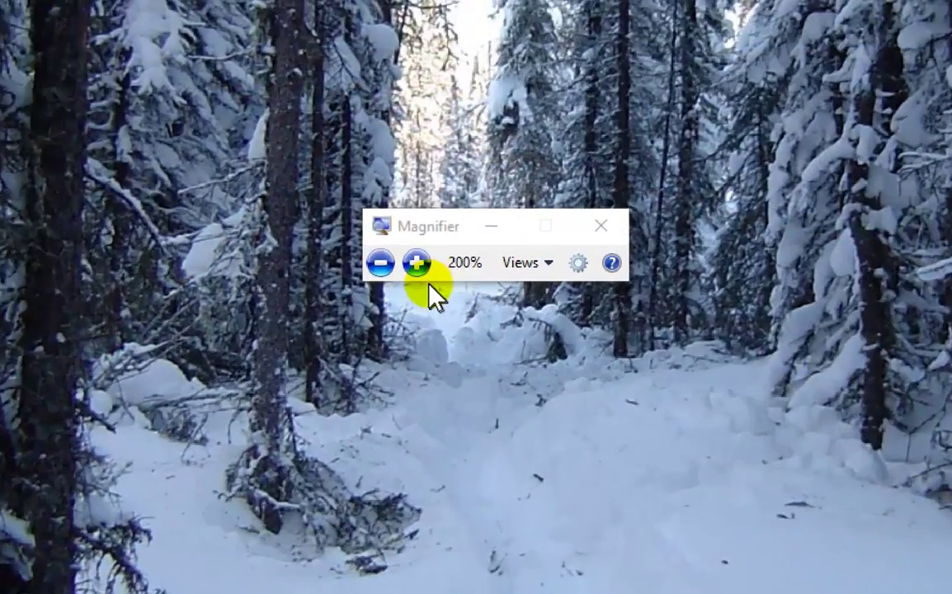
key(super+plus)
key(super+plus)
key(super+plus)
key(super+minus)
key(super+minus)
key(super+minus)
key(super+minus)
key(super+minus)
key(super+minus)
key(super+minus)
key(super+minus)
key(super+minus)
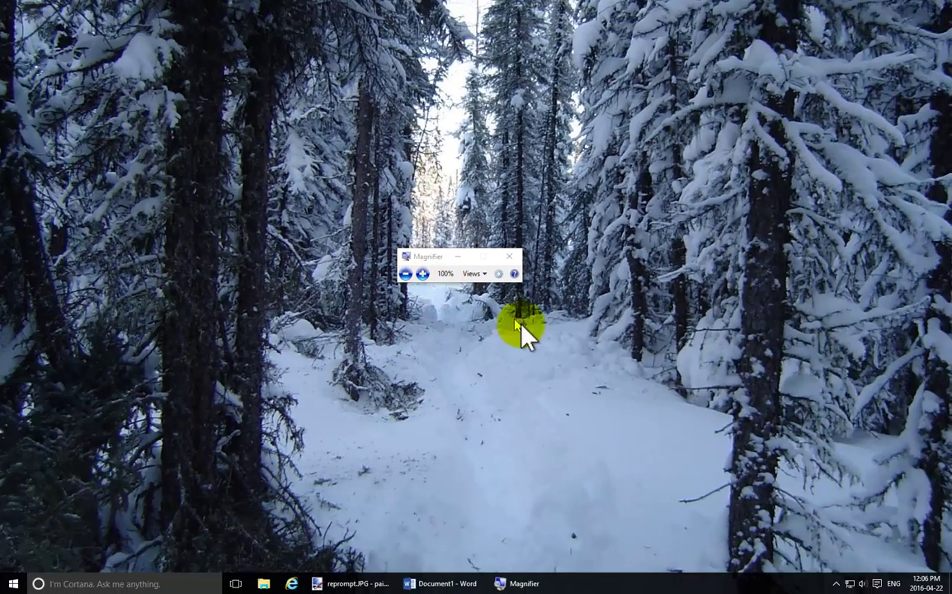
Step: Magnify around the ADMX text in paint.net, zoom back to 100%, close Magnifier, minimize paint.net
click(376, 583)
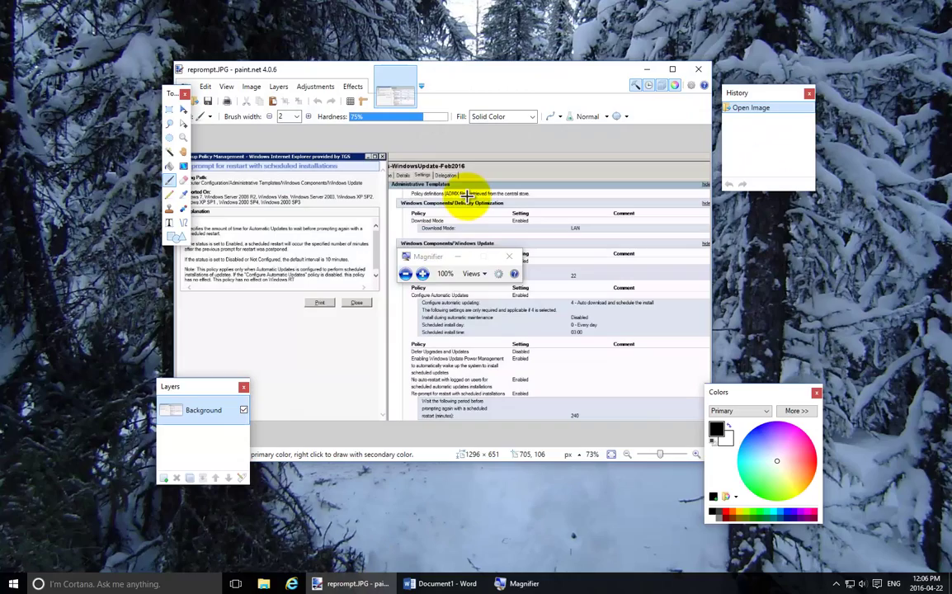
key(super+plus)
key(super+plus)
key(super+plus)
key(super+plus)
key(super+plus)
key(super+plus)
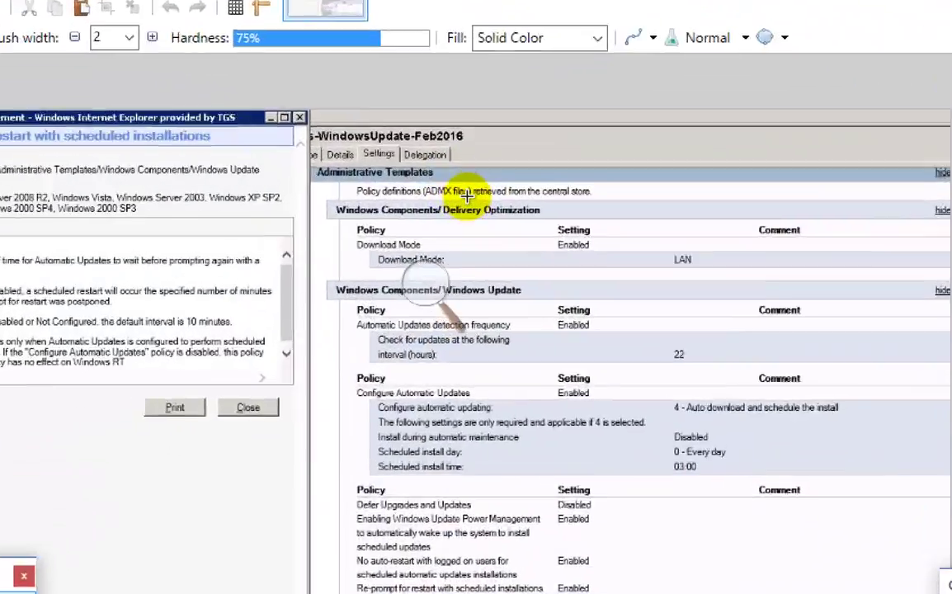
key(super+minus)
key(super+minus)
key(super+minus)
key(super+minus)
key(super+minus)
key(super+minus)
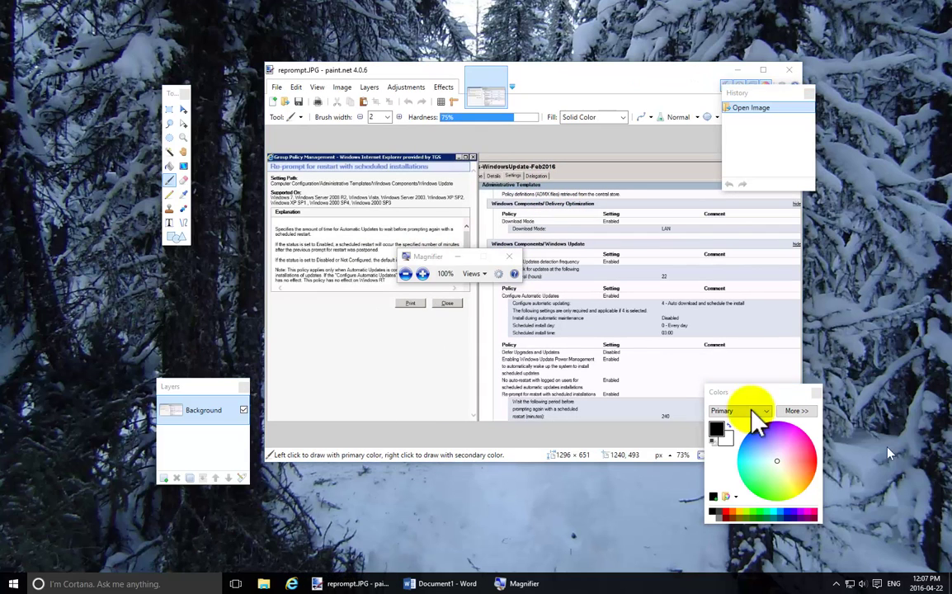
drag(495, 365, 495, 260)
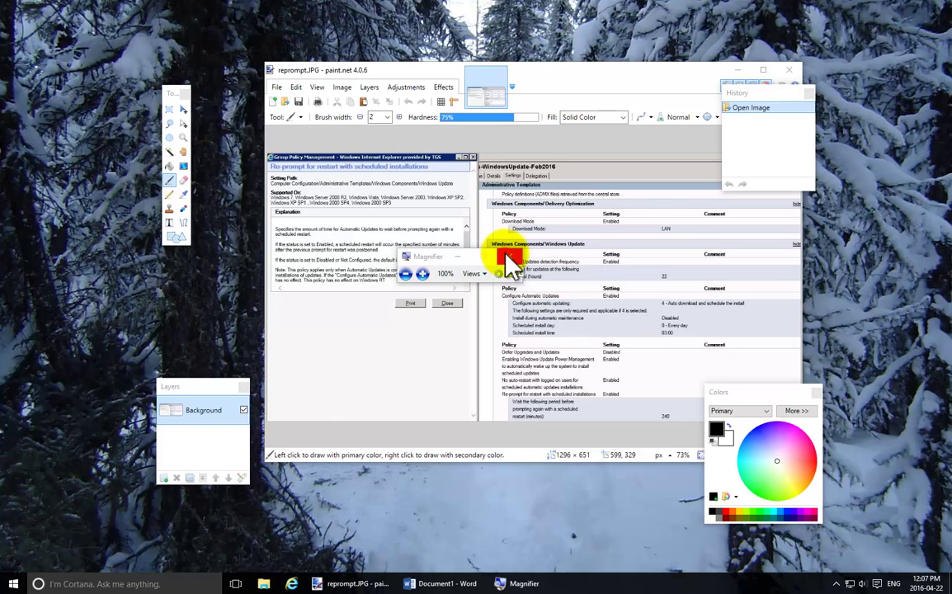
click(505, 257)
click(738, 71)
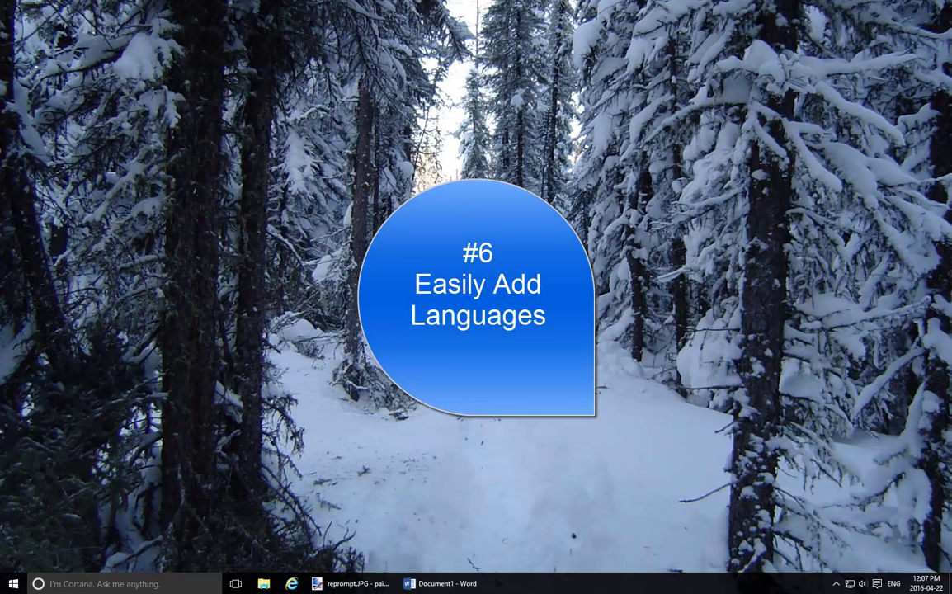
click(13, 584)
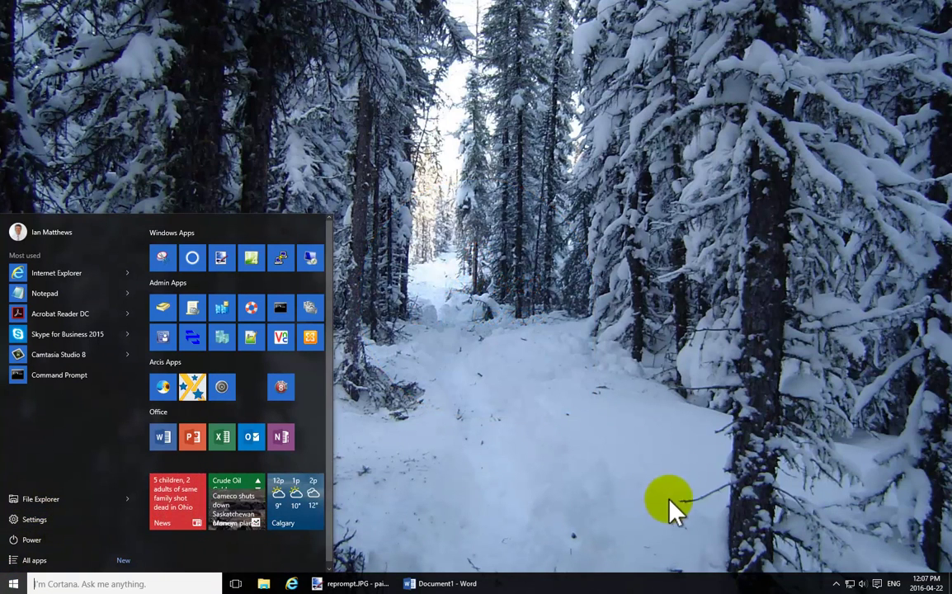
click(723, 520)
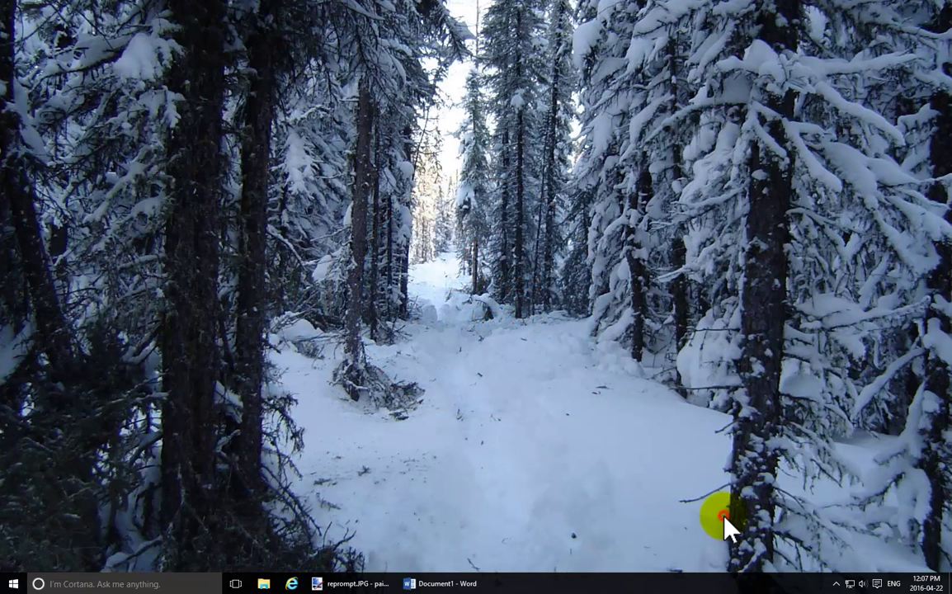
Step: From Language preferences, add 中文(简体) > Chinese (Simplified, China), then close Settings
click(896, 585)
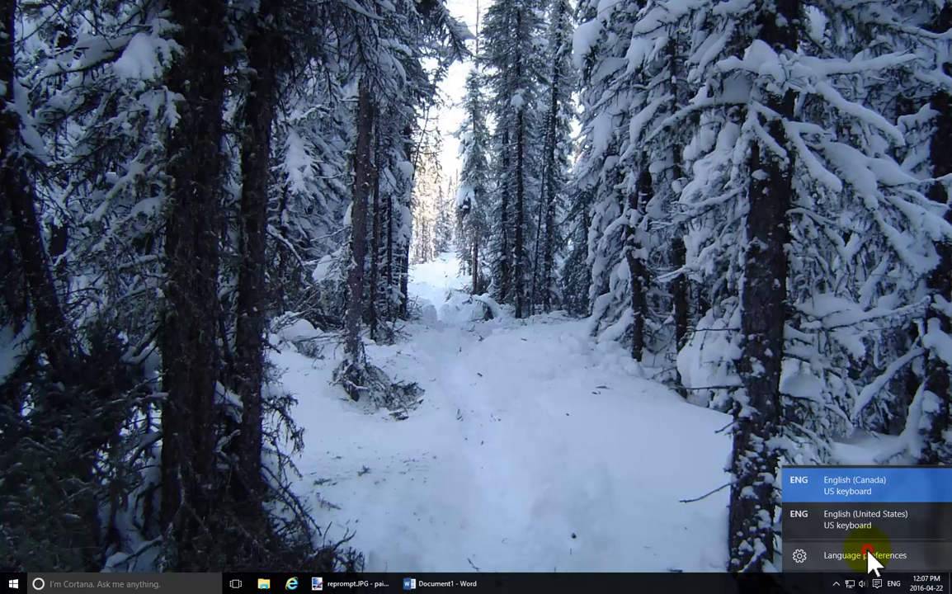
click(867, 555)
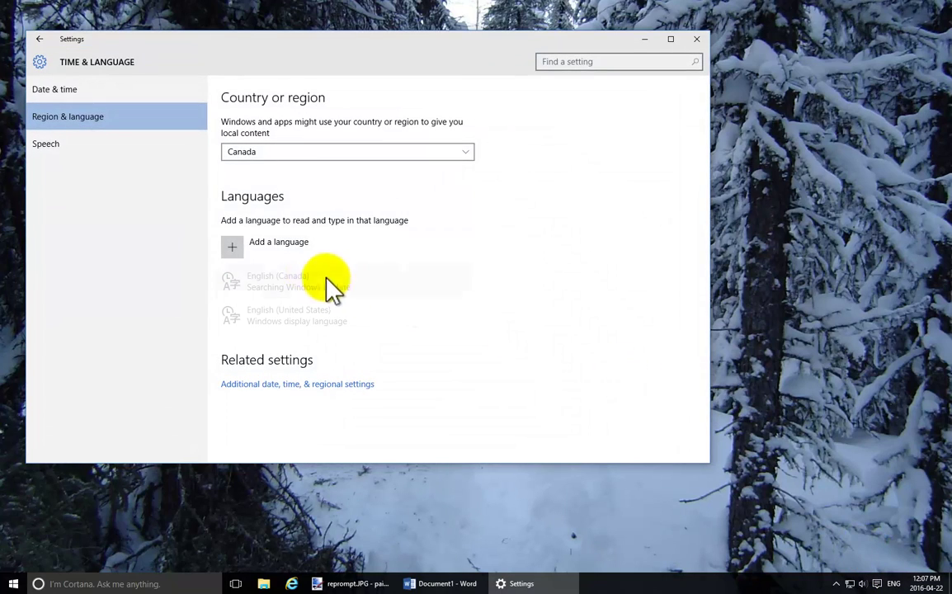
click(231, 251)
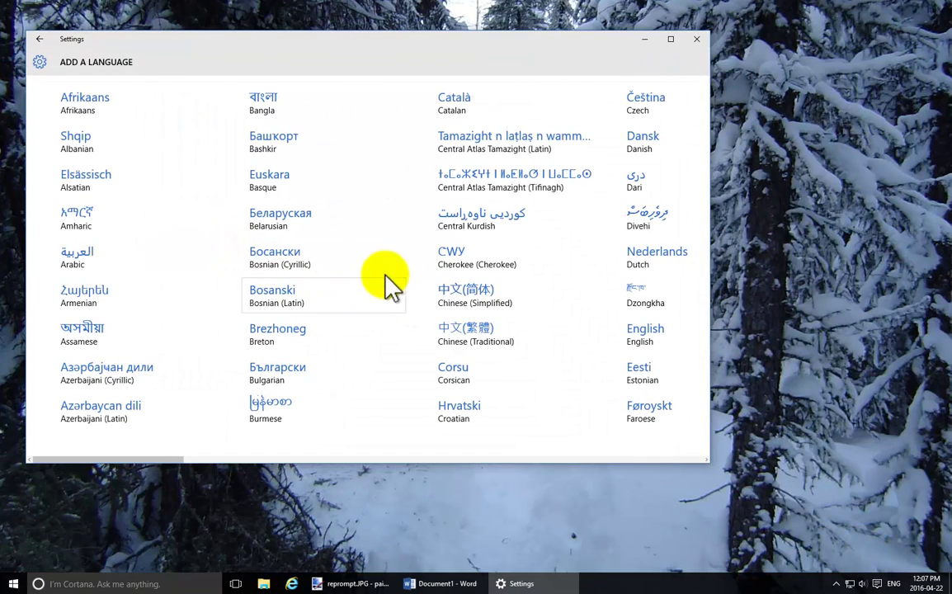
double_click(429, 37)
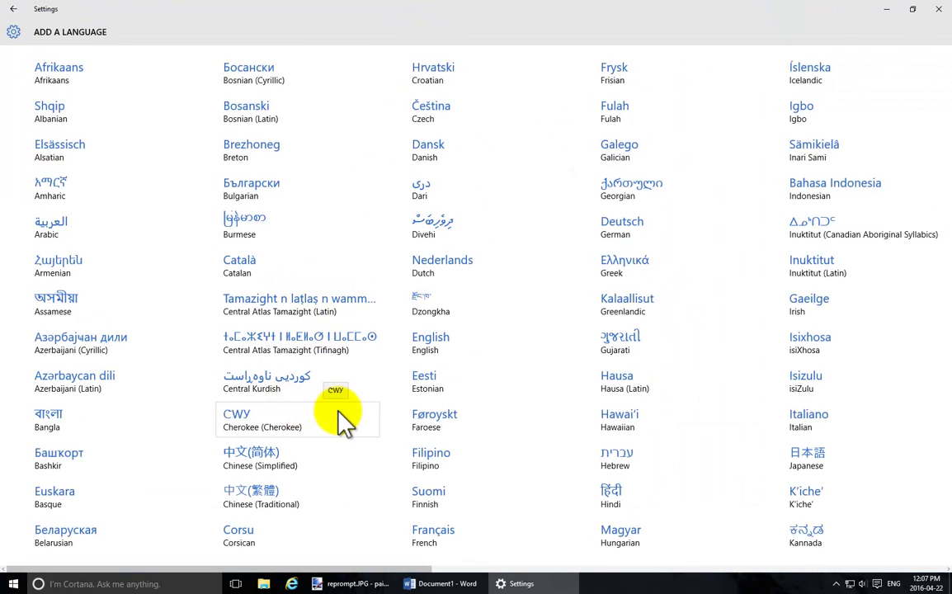
click(272, 459)
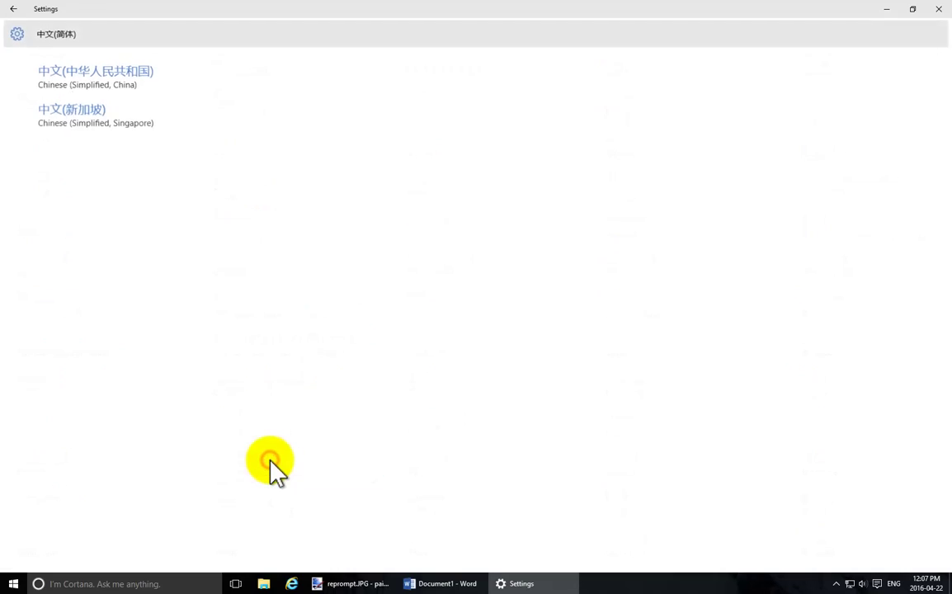
click(108, 70)
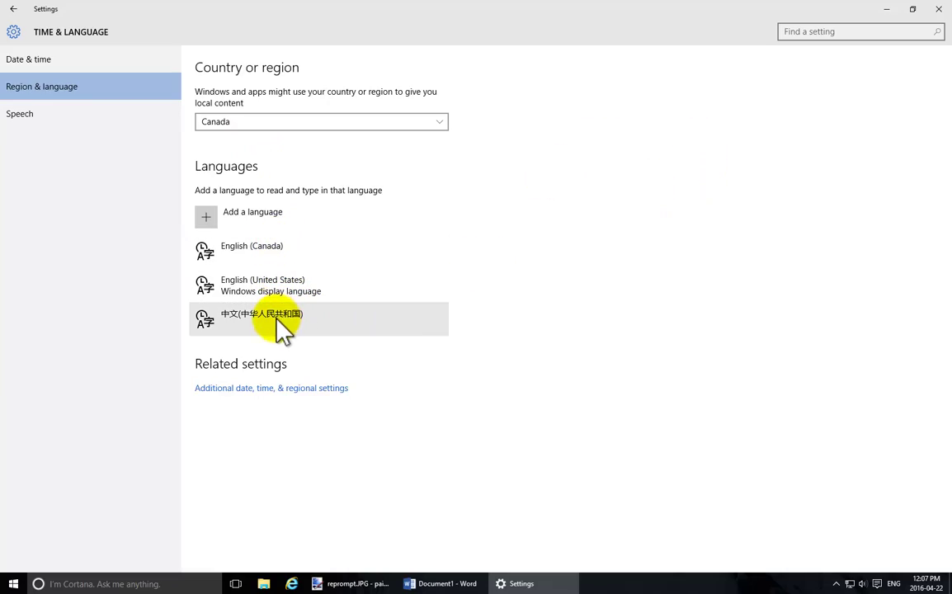
click(938, 9)
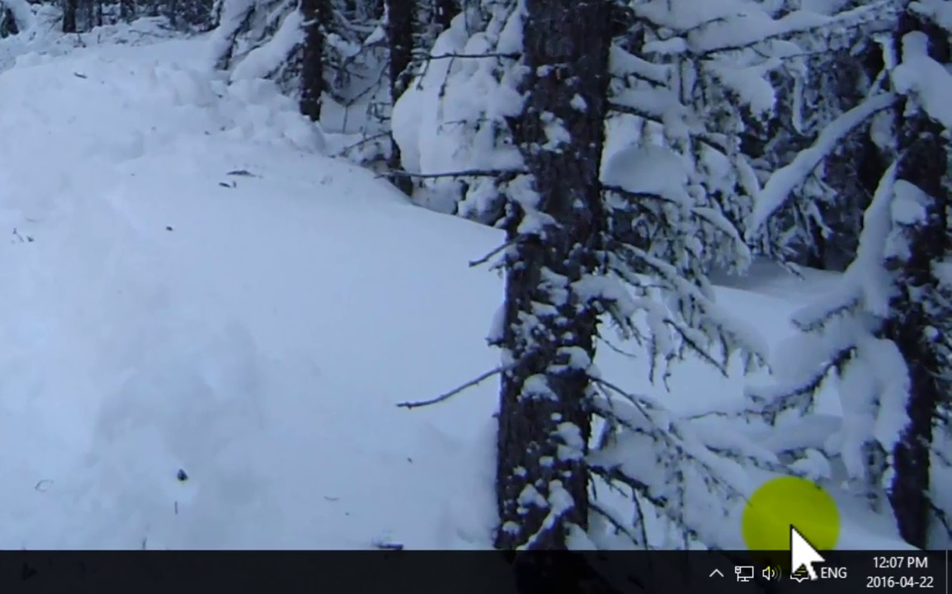
Step: Switch input to Chinese Microsoft Pinyin and try a 'wo' search from Start
click(881, 582)
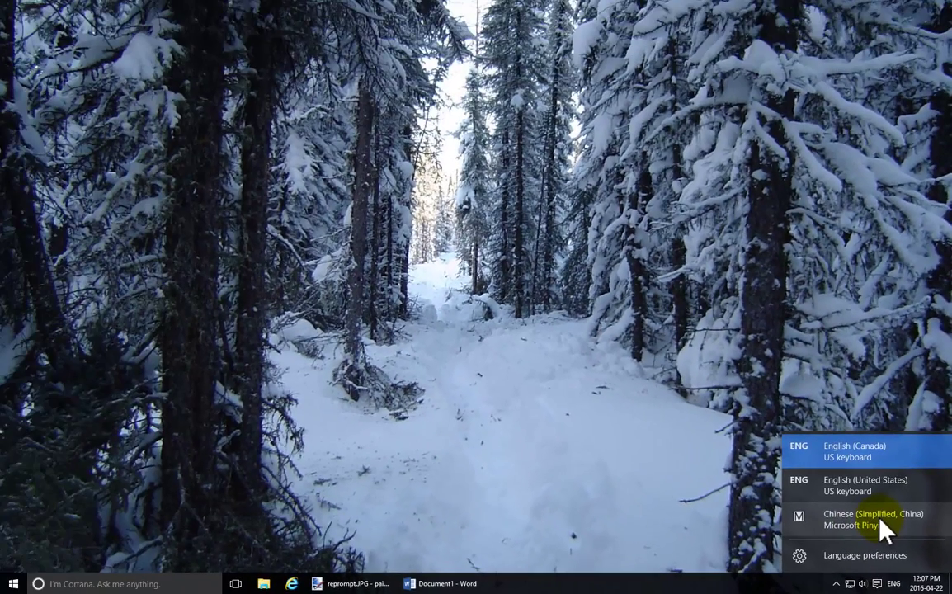
click(882, 530)
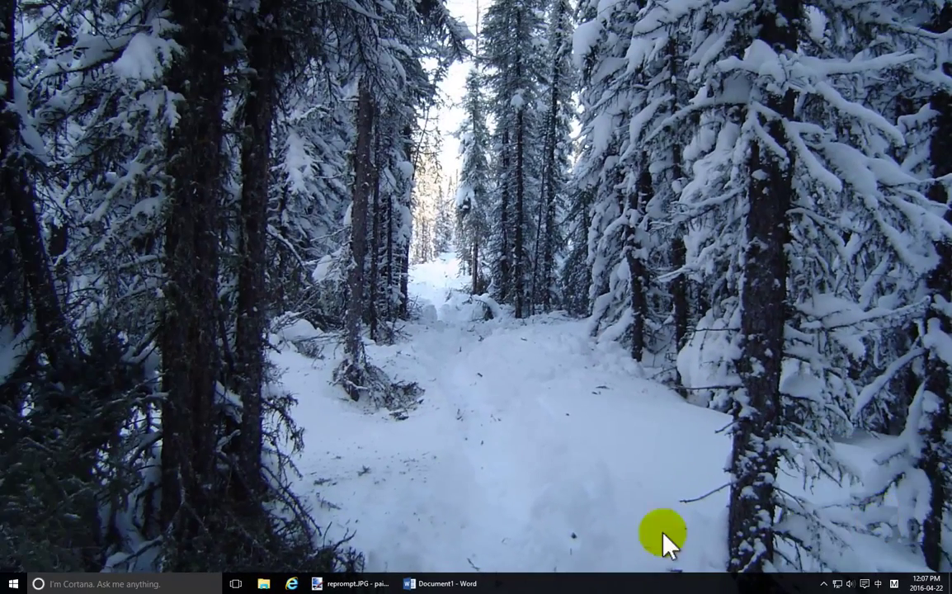
click(16, 585)
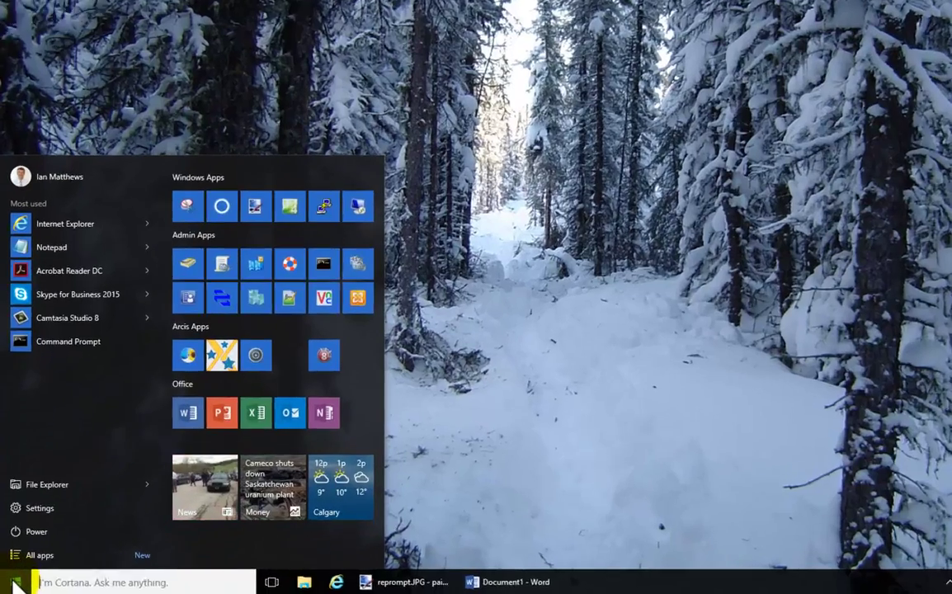
text(wo)
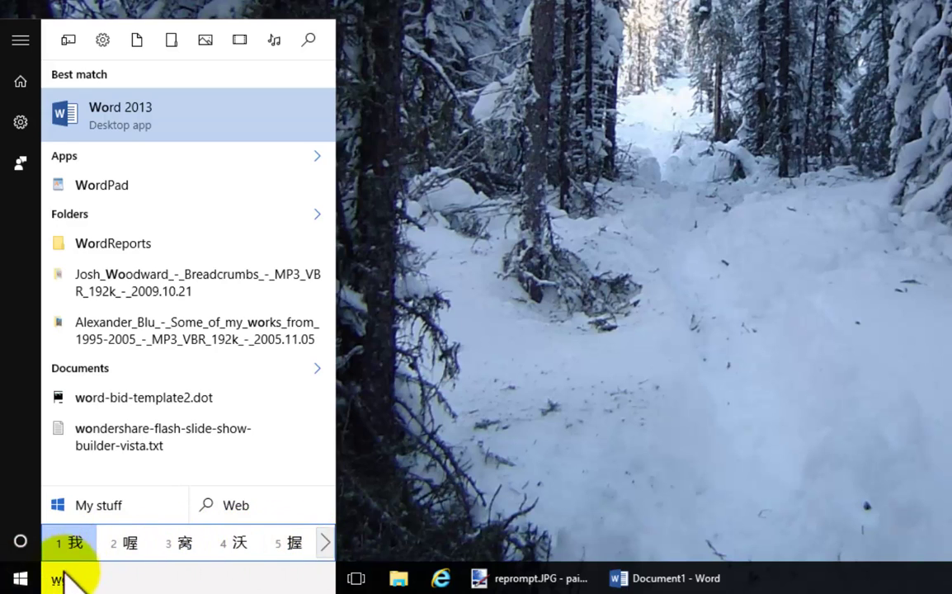
Step: Search 'word' from the Start menu and launch Word 2013
click(19, 578)
click(20, 578)
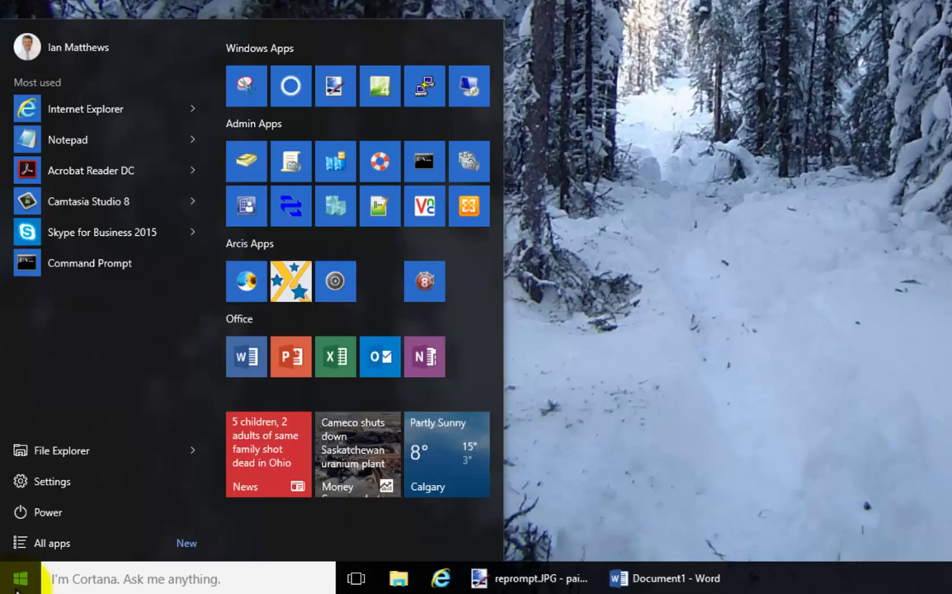
text(wor)
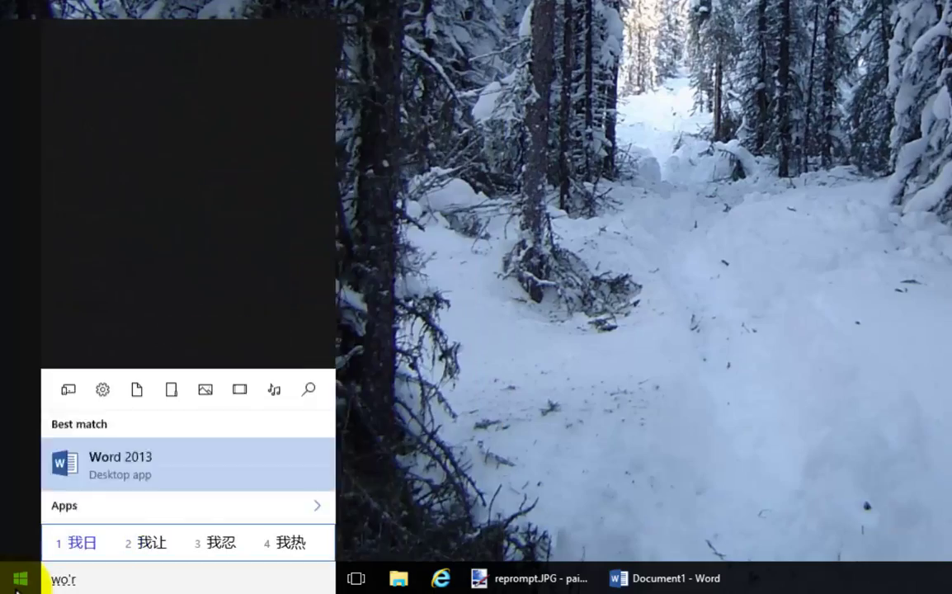
text(d)
key(Return)
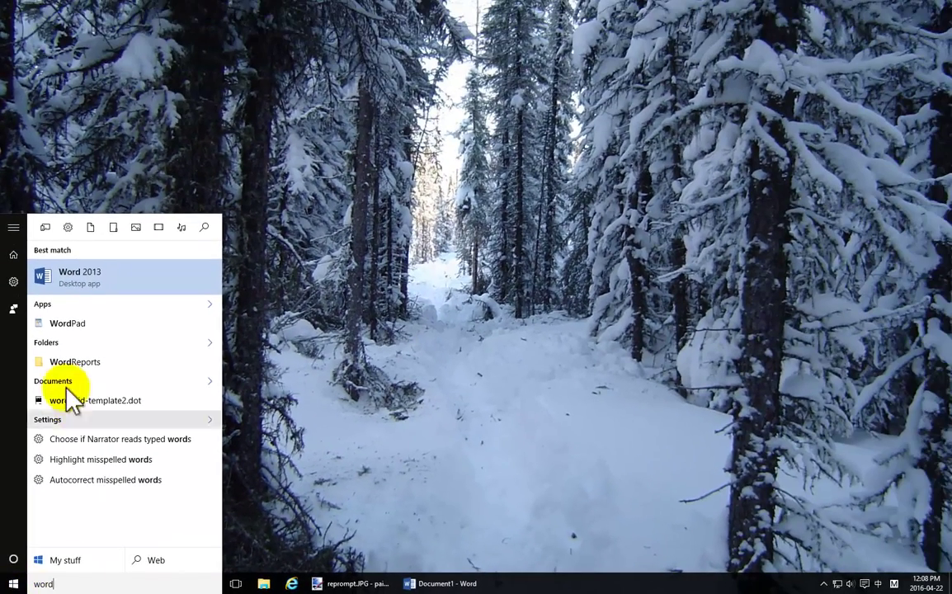
click(85, 282)
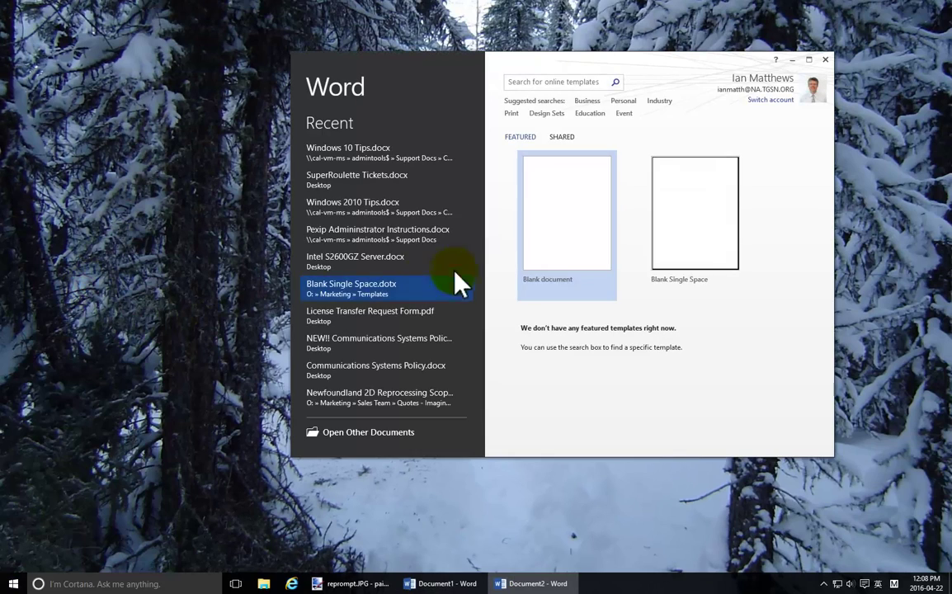
Step: Type Pinyin 'Itinta' into a maximized blank document, commit it as Chinese, then close without saving
click(569, 170)
double_click(560, 61)
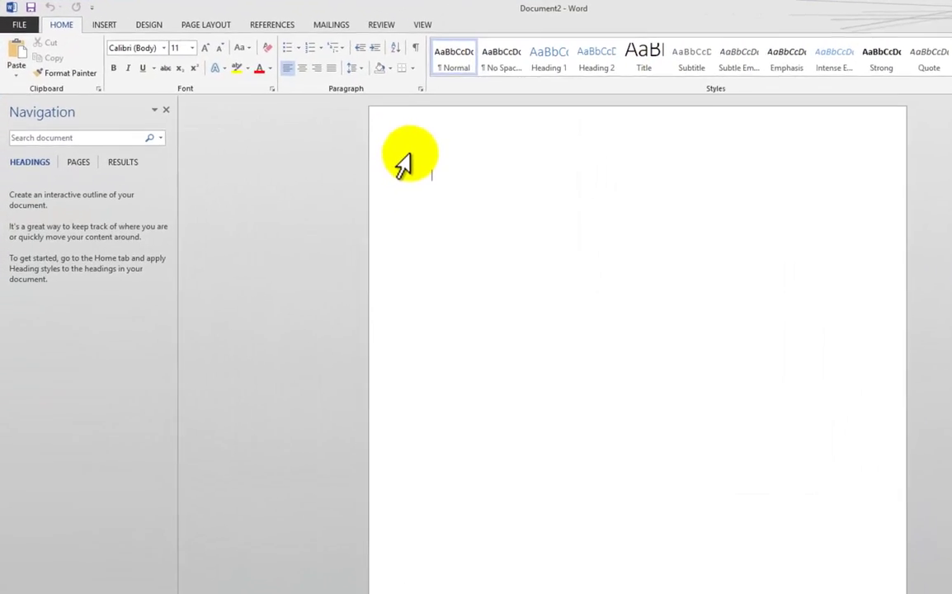
text(It)
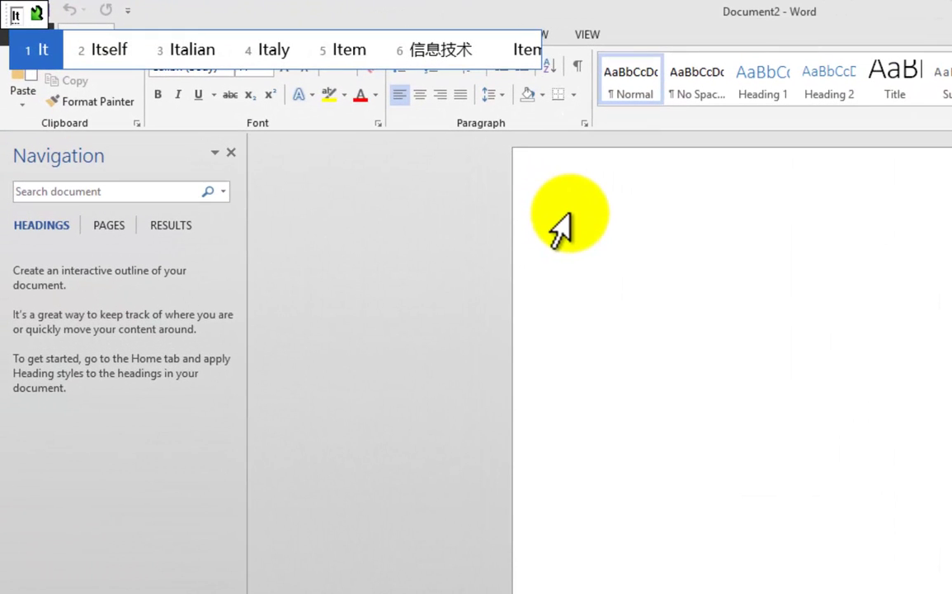
text(inta)
key(space)
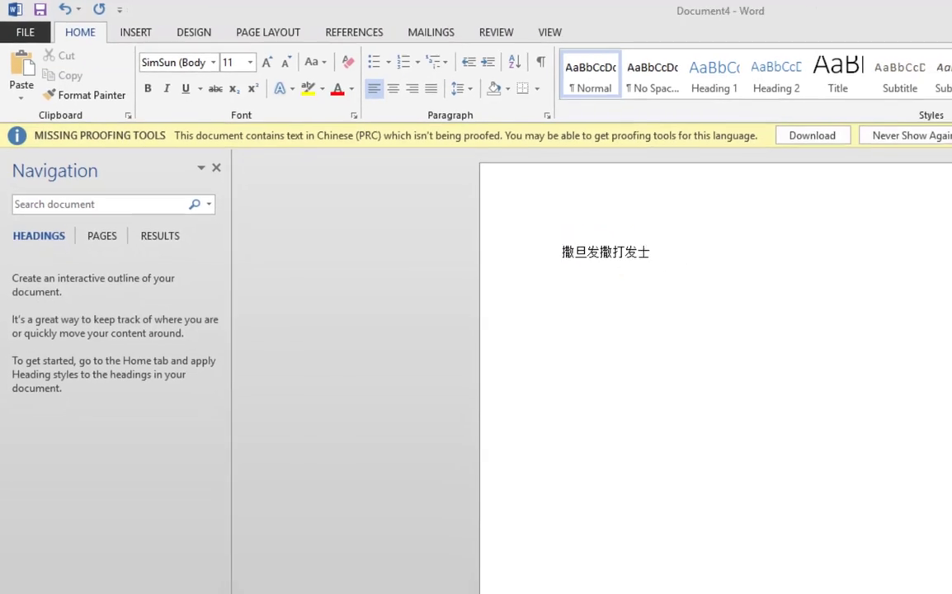
key(alt+F4)
click(574, 378)
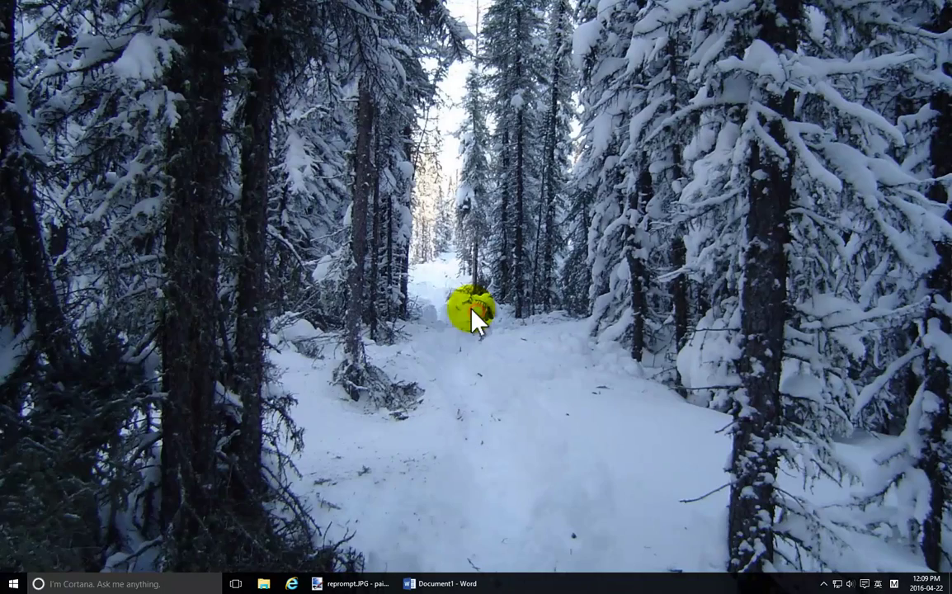
Step: Open Internet Explorer, load pizza.com in the address bar, and maximize the browser
click(10, 584)
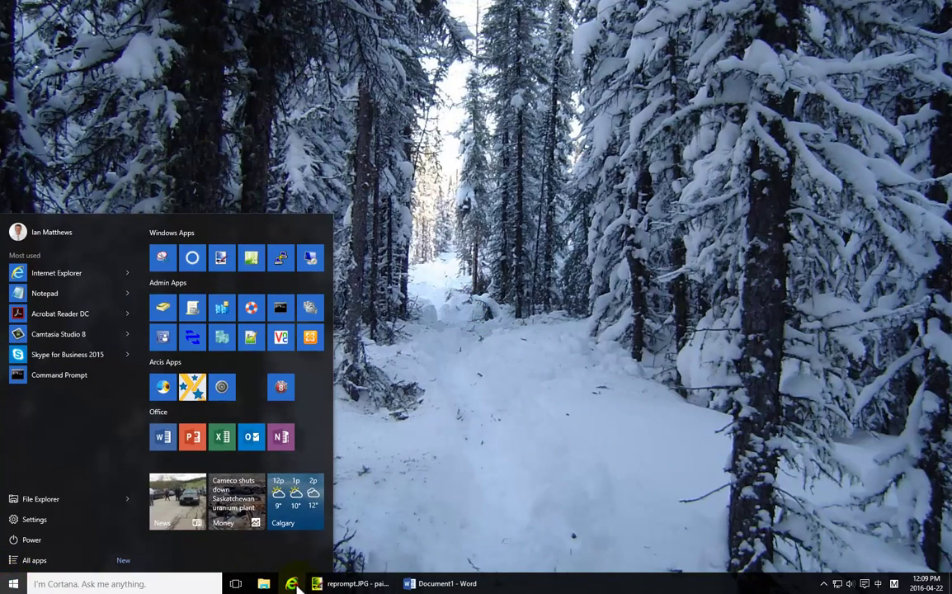
click(293, 585)
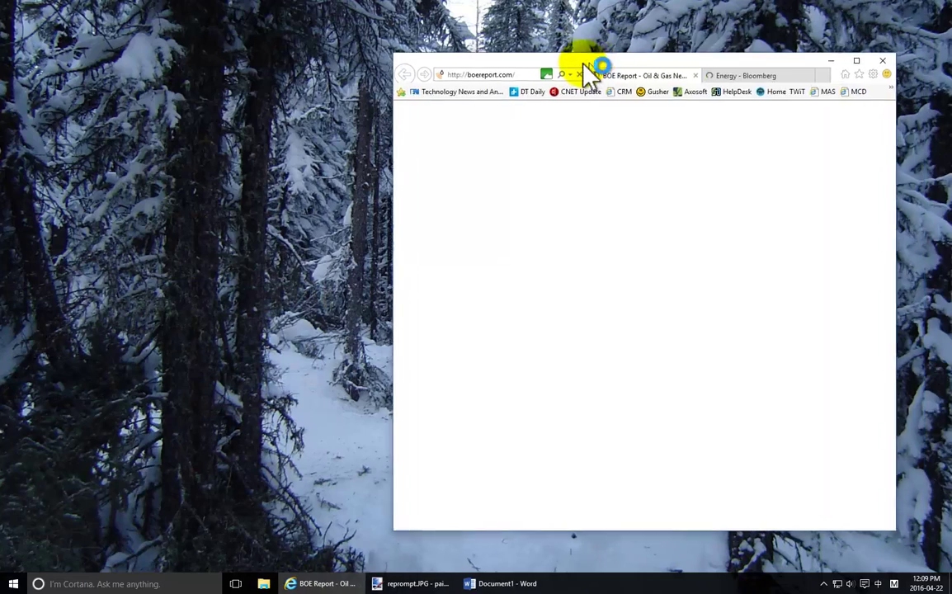
drag(584, 66, 394, 51)
click(318, 50)
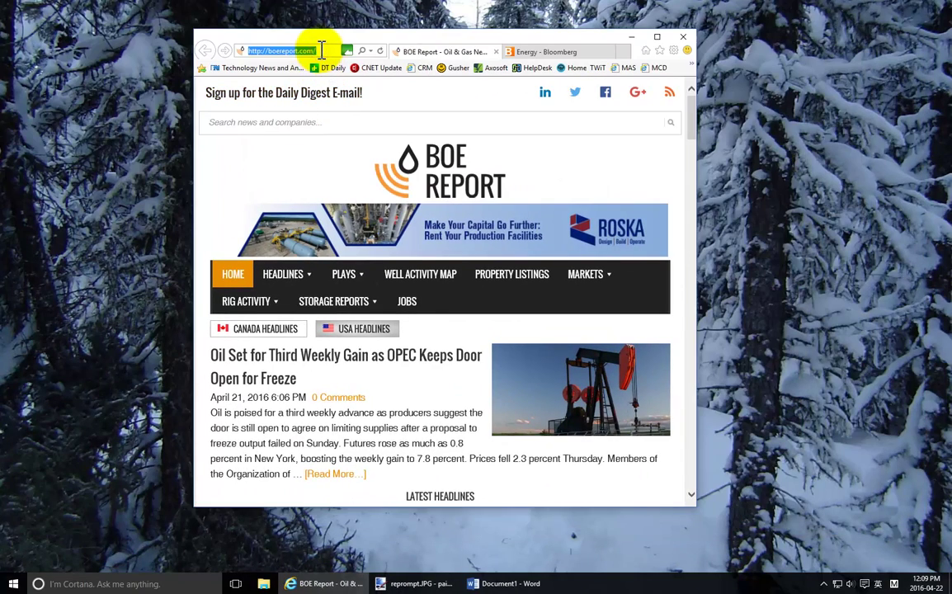
text(sadlfkjh)
key(BackSpace)
key(BackSpace)
key(BackSpace)
key(BackSpace)
key(BackSpace)
key(BackSpace)
key(BackSpace)
key(BackSpace)
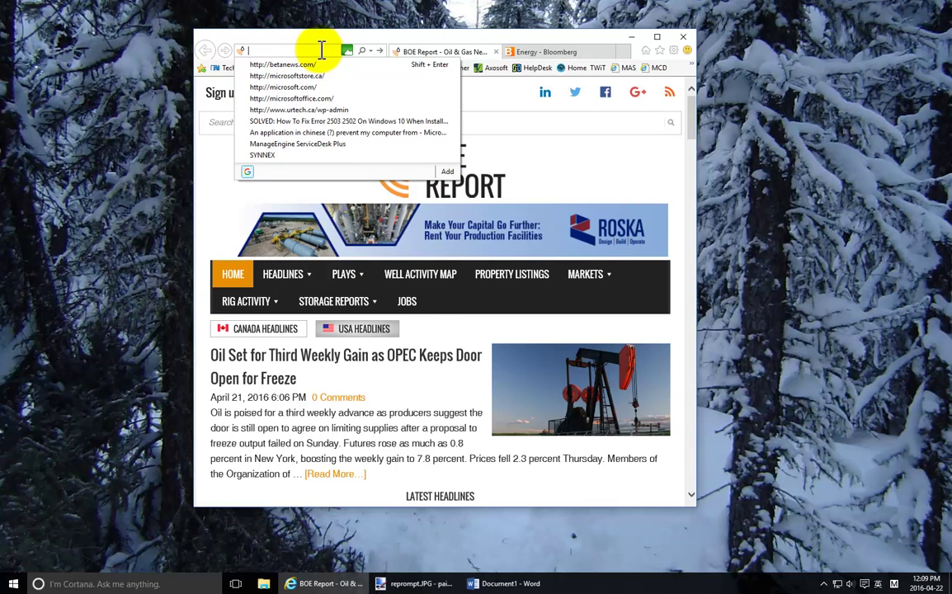
text(pizza.co)
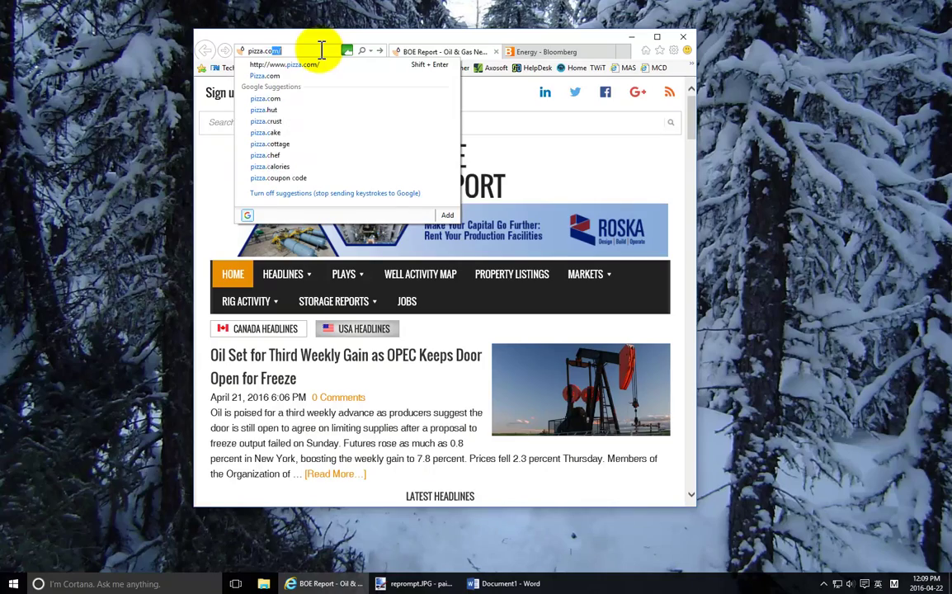
key(Return)
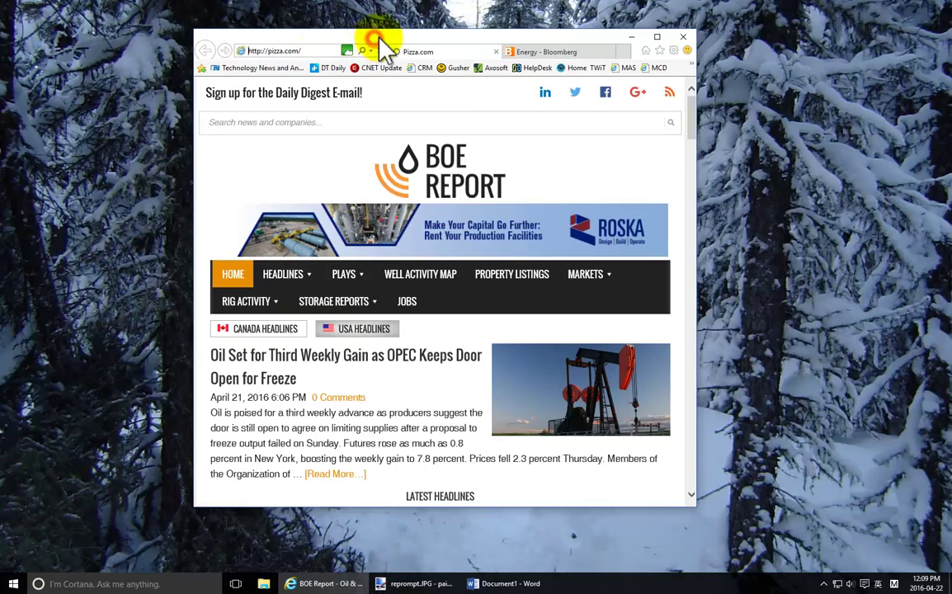
double_click(375, 38)
Step: Type and clear test text in pizza.com's site search, then switch away with Win+D
click(599, 99)
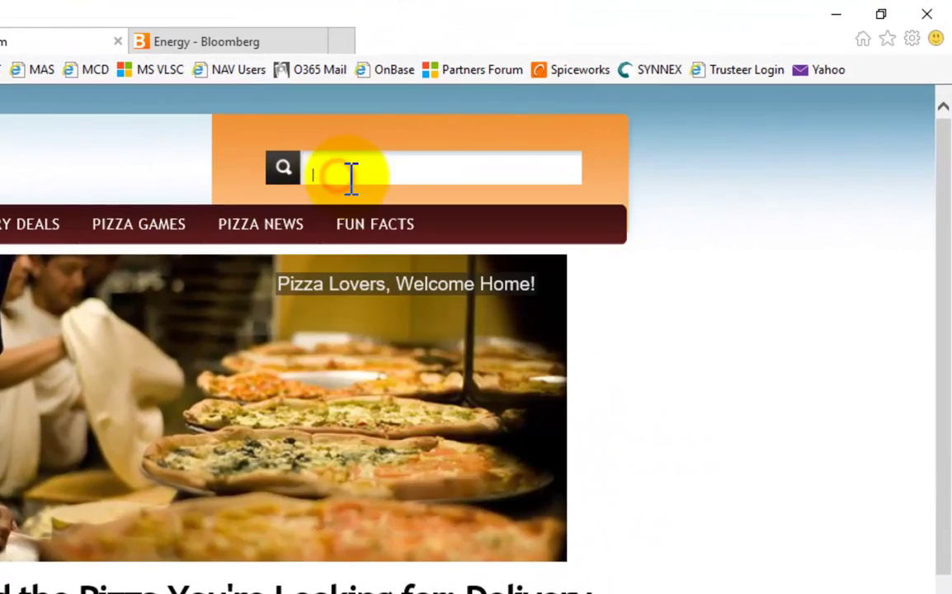
text(sadf)
key(BackSpace)
key(BackSpace)
key(BackSpace)
key(BackSpace)
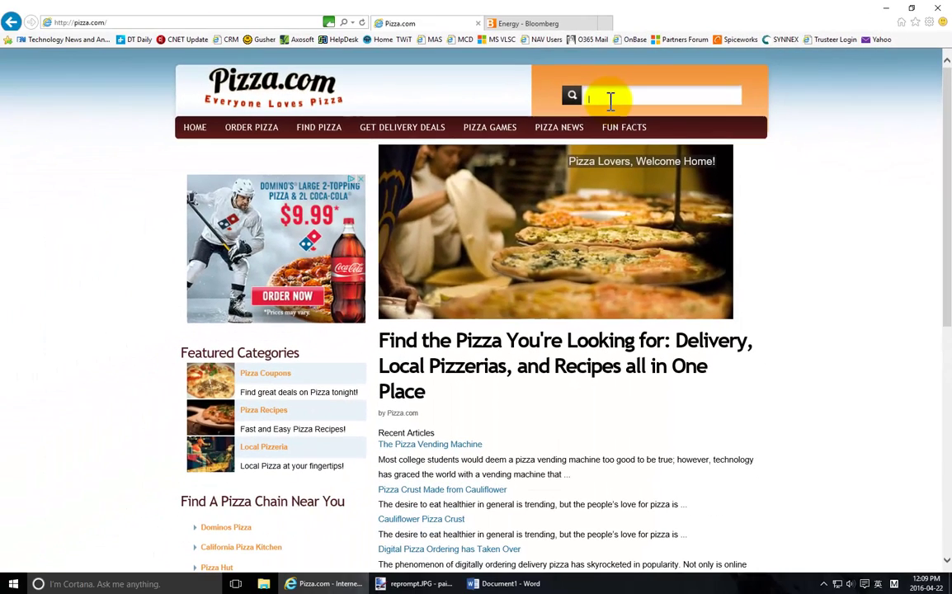
key(super+d)
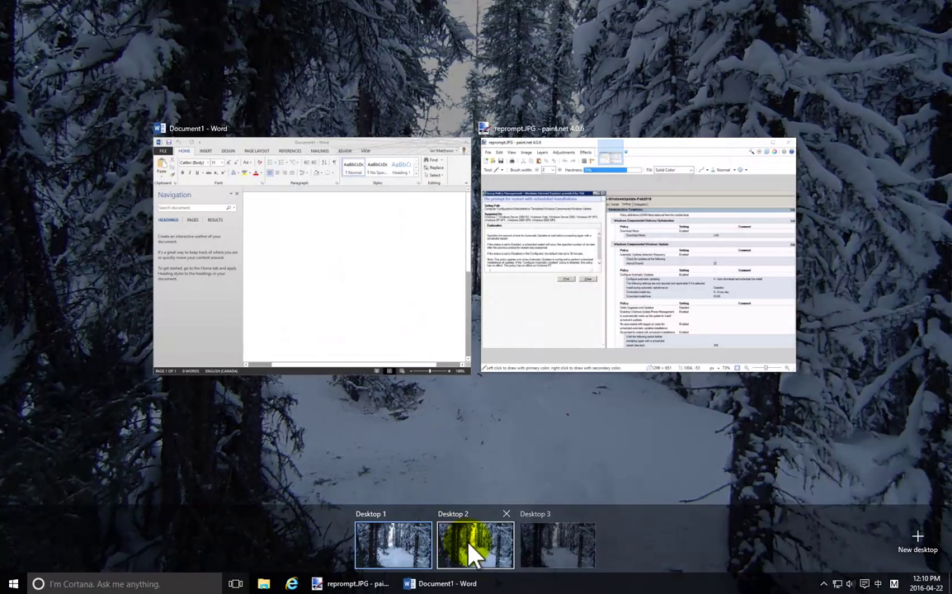
Step: In Task View, close the two extra desktops, then create a new Desktop 2 and switch to it
mouse_move(487, 545)
click(506, 513)
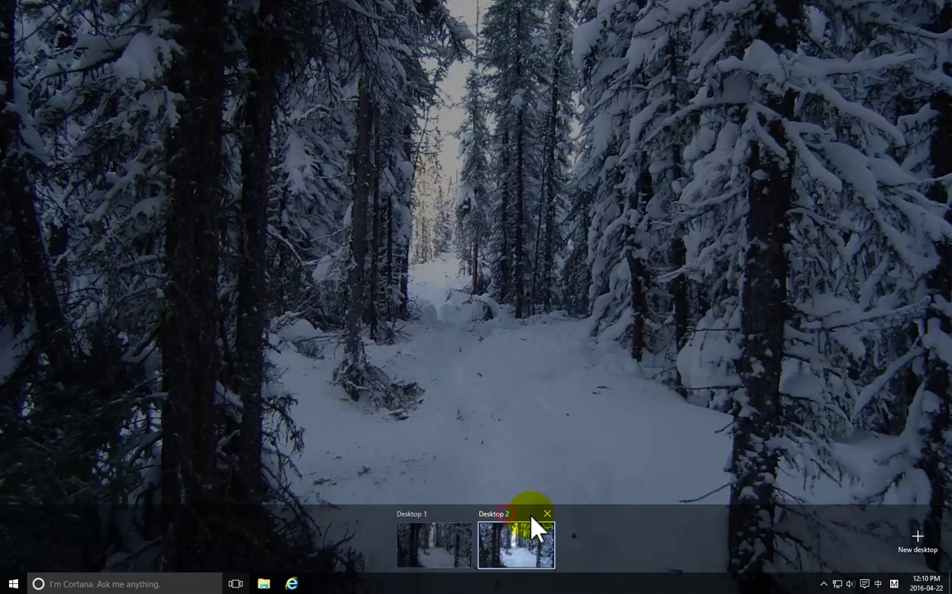
click(548, 513)
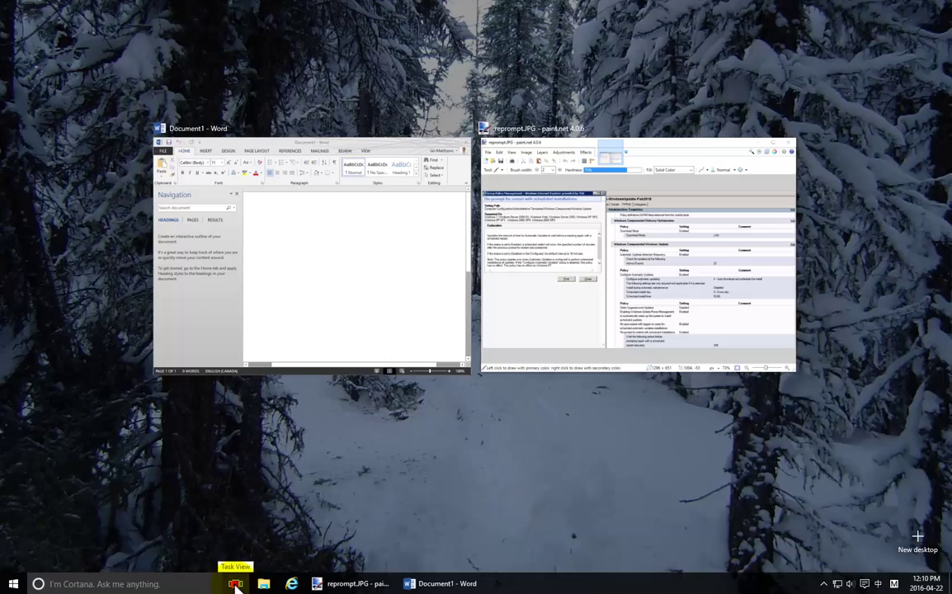
click(236, 585)
click(236, 585)
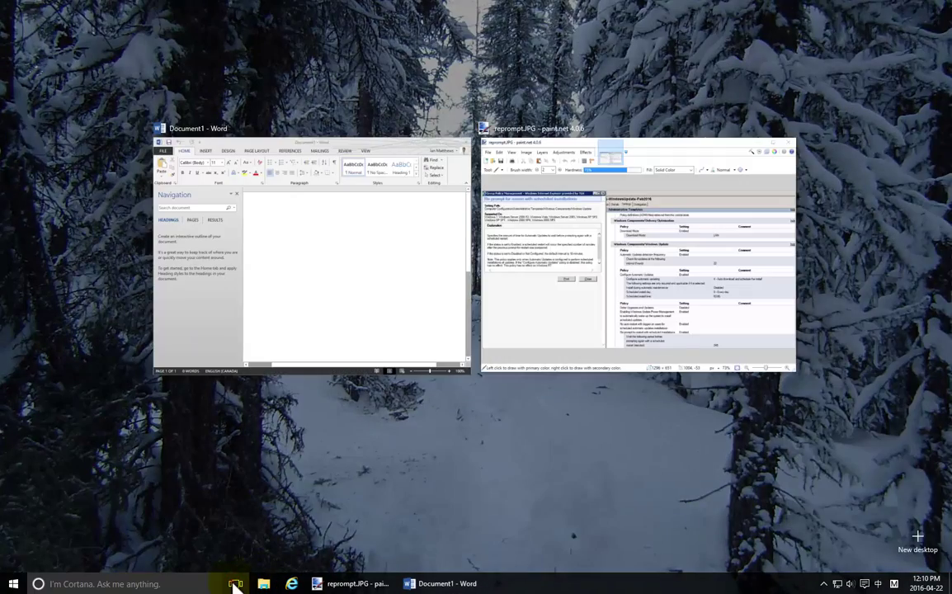
click(236, 585)
click(236, 585)
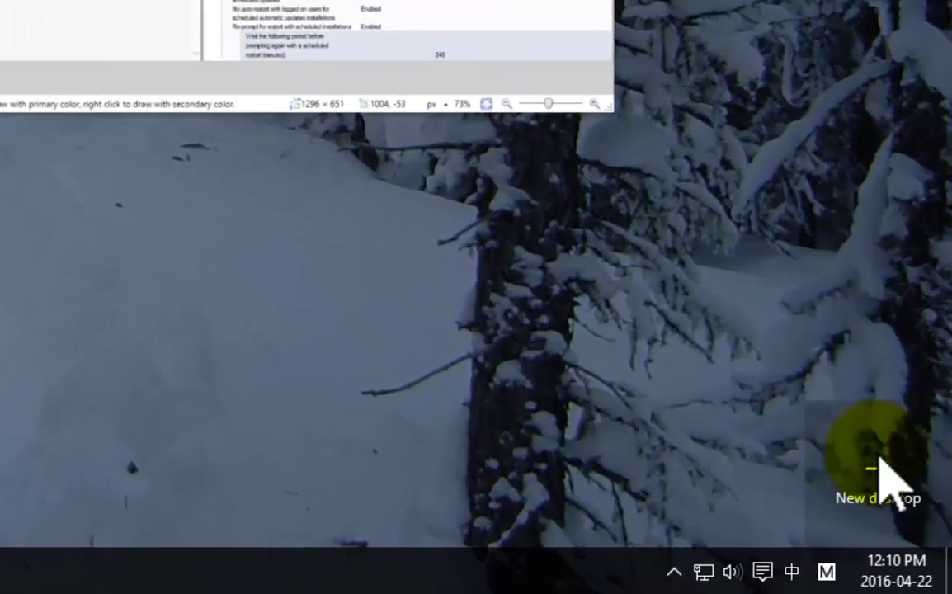
click(917, 544)
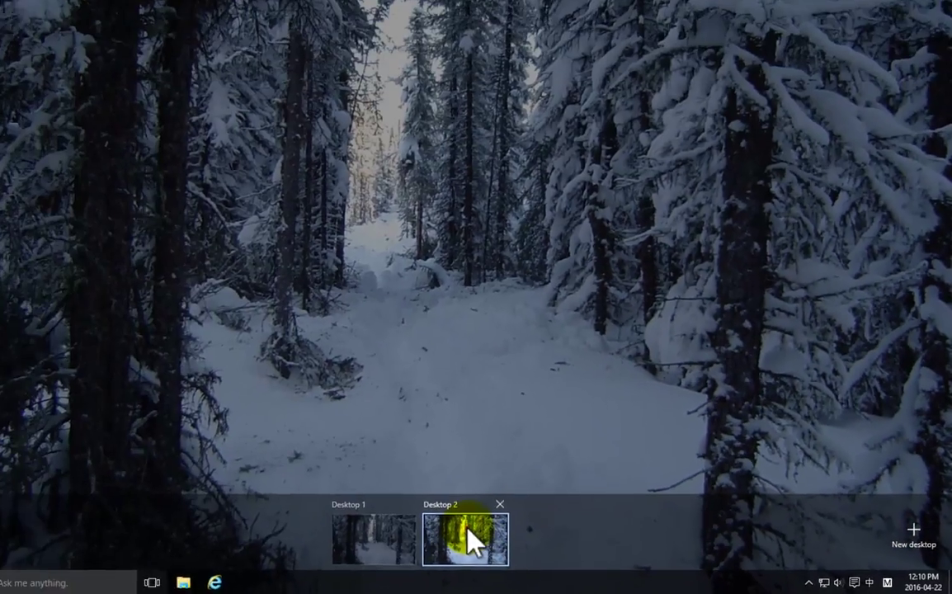
click(467, 544)
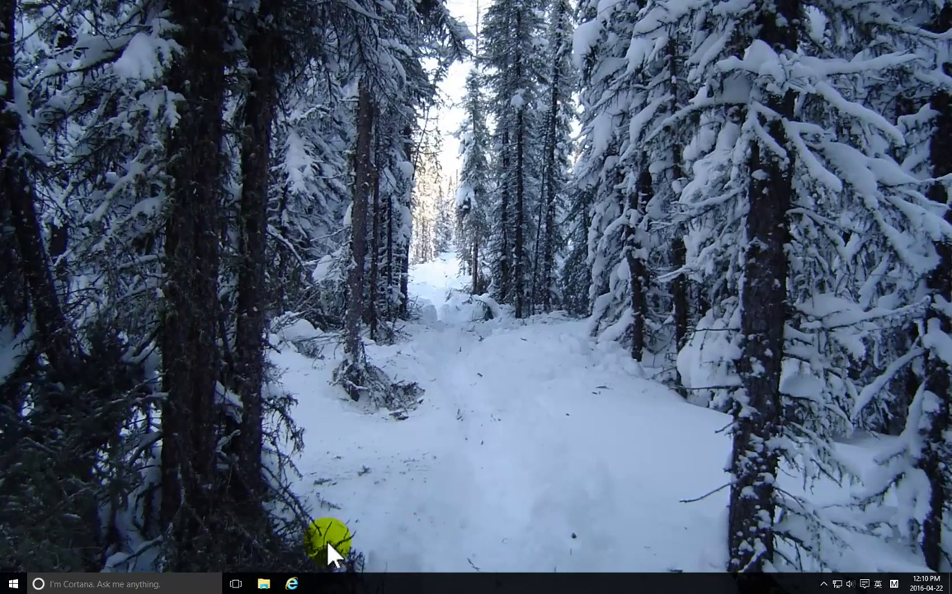
Step: On Desktop 2, open Internet Explorer in a smaller window and load uuuu.com
click(291, 584)
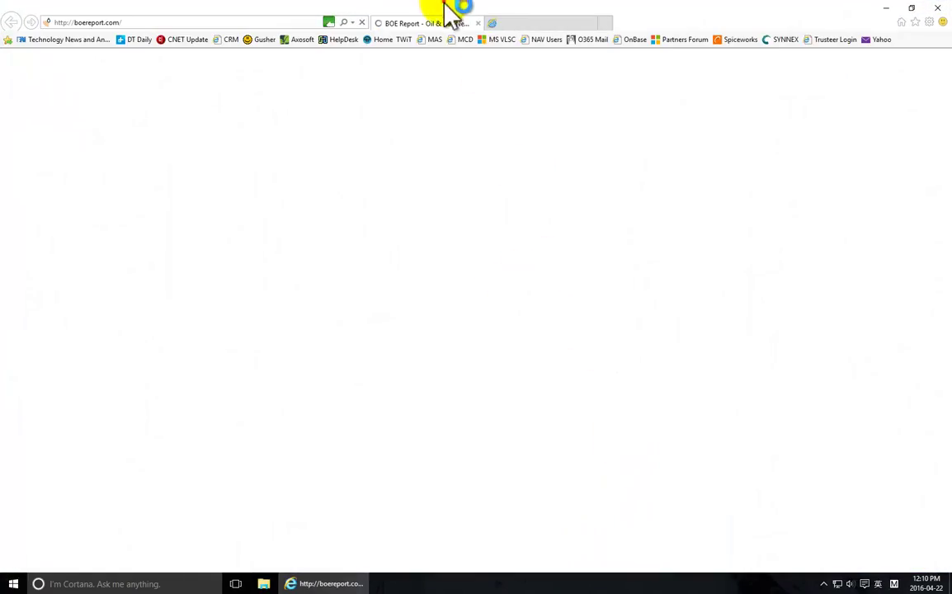
double_click(446, 8)
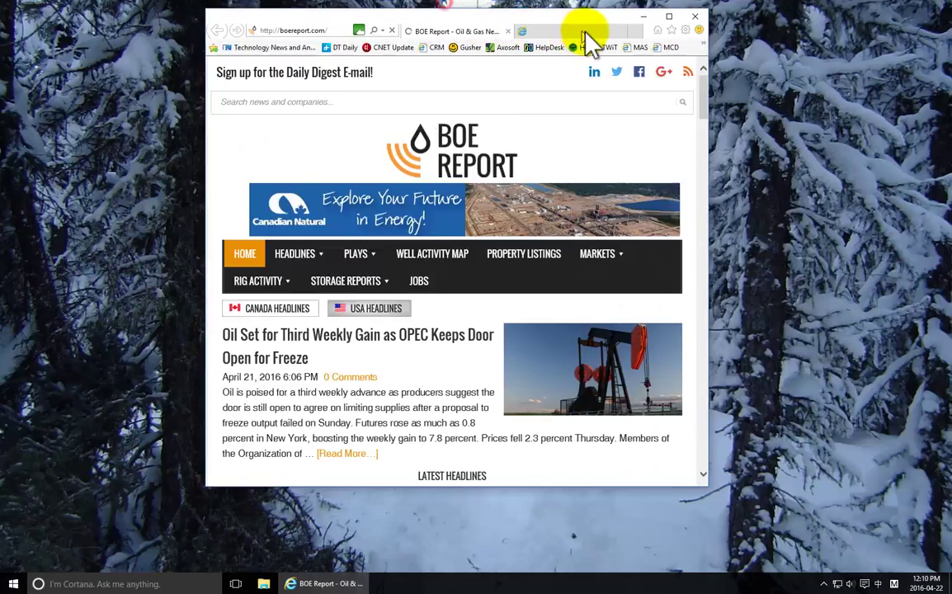
drag(586, 37, 721, 55)
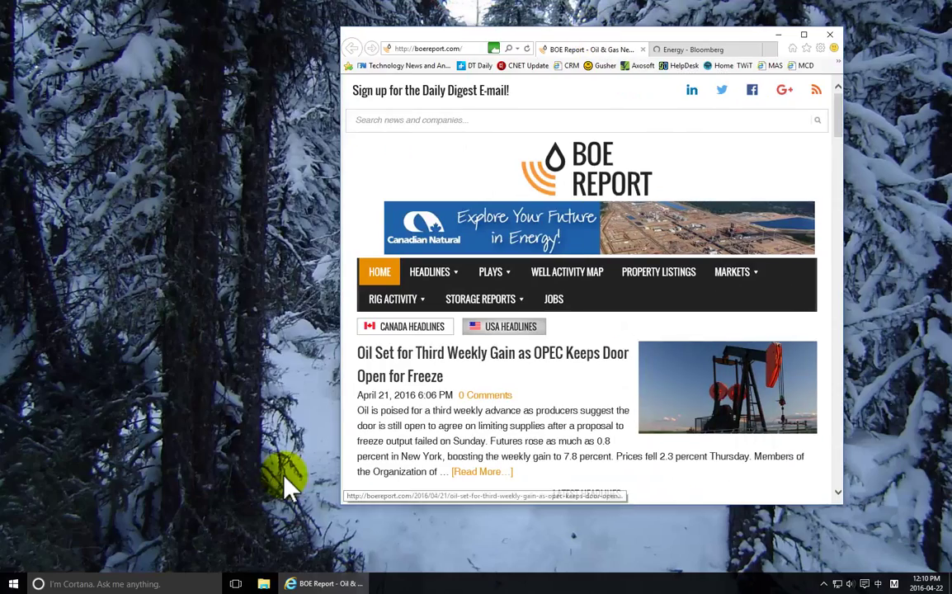
click(447, 48)
text(uuuu)
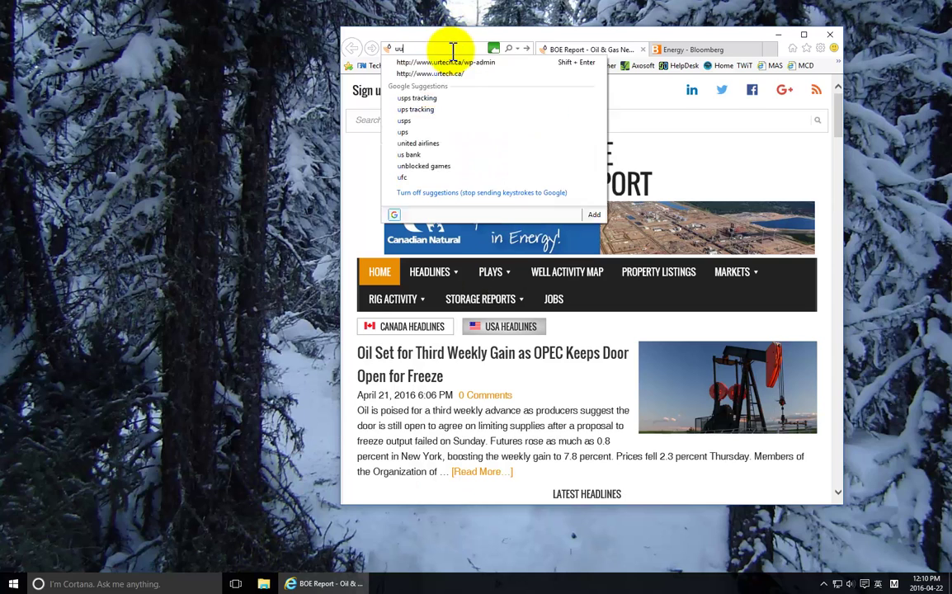
text(.com)
key(Return)
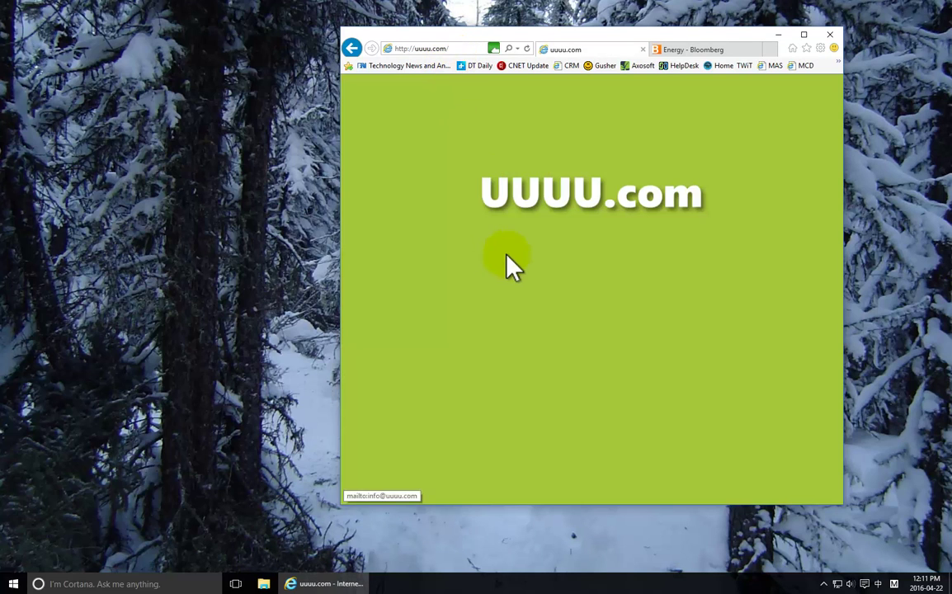
Step: Switch between Desktop 1 and Desktop 2, then close Desktop 2 to merge its windows
click(236, 582)
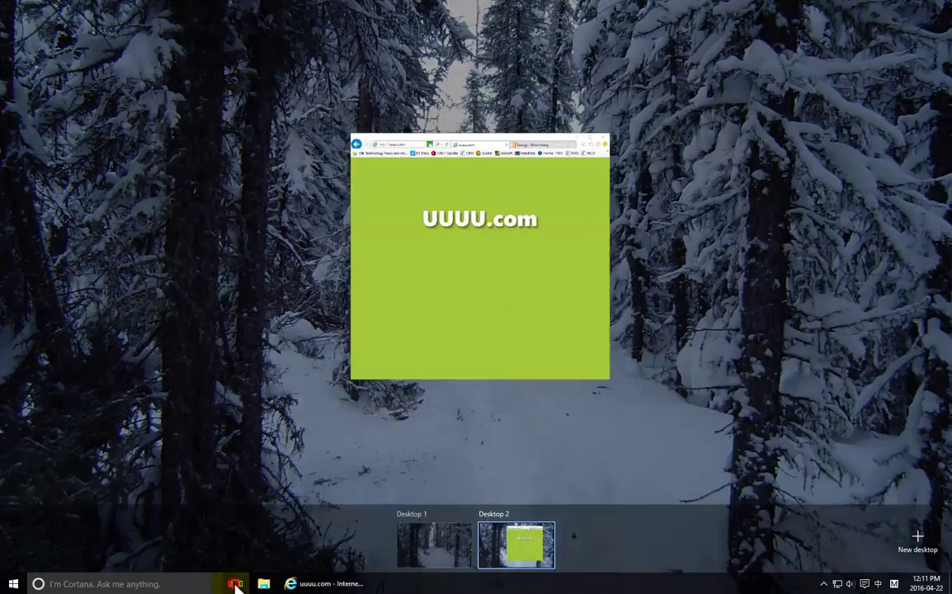
click(422, 541)
click(371, 581)
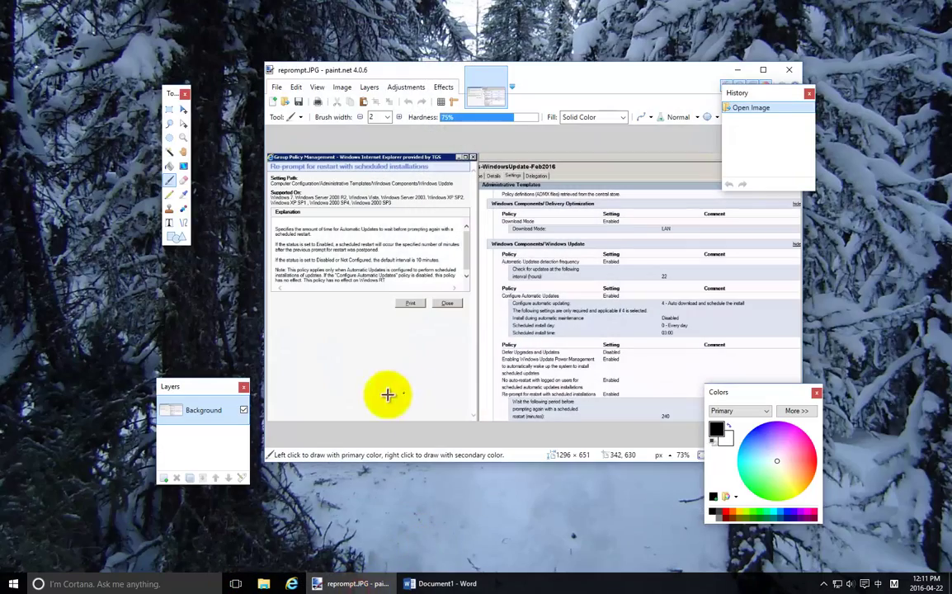
click(236, 584)
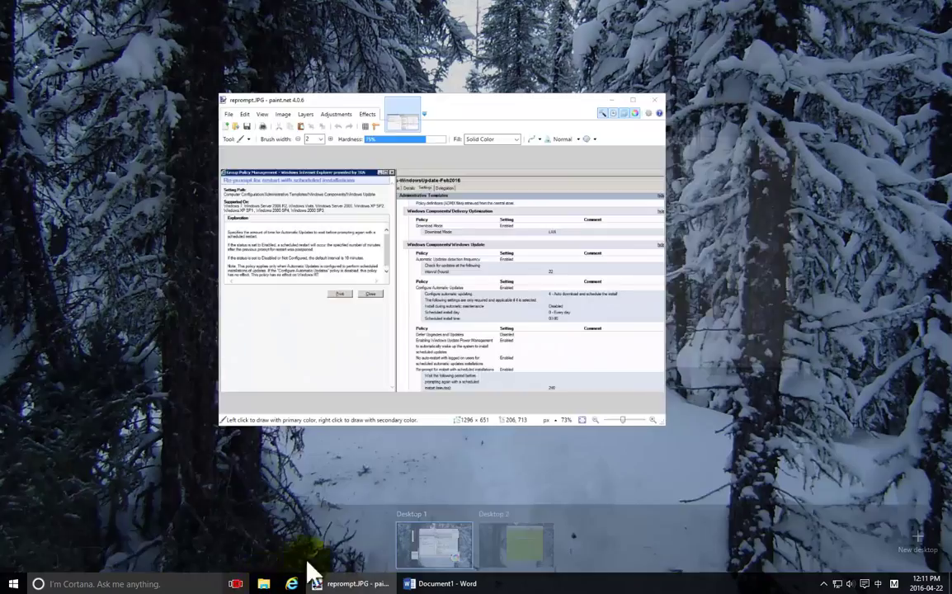
click(494, 552)
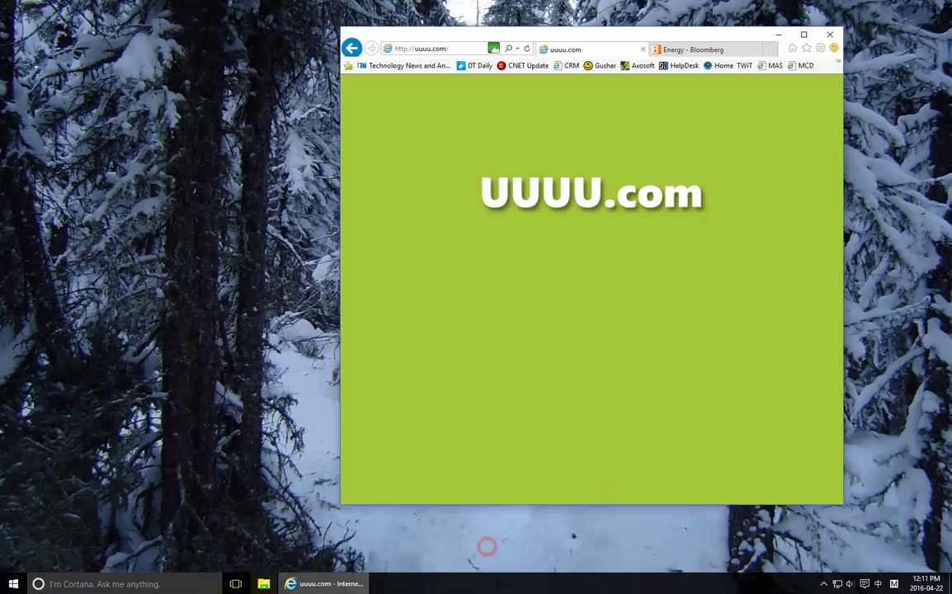
click(235, 582)
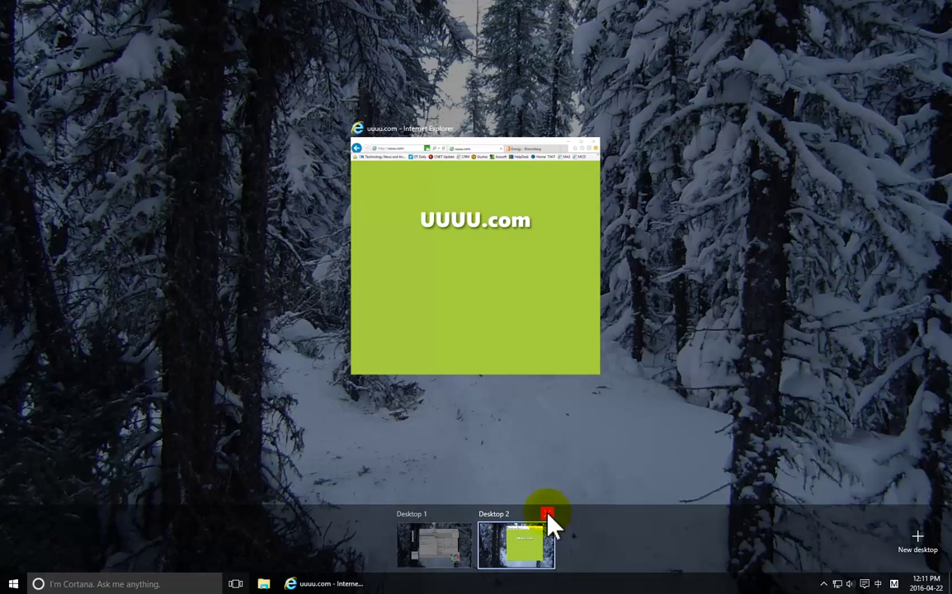
click(549, 515)
Step: Bring Internet Explorer forward and open Microsoft Store Canada and another frequent site from a new tab
click(385, 490)
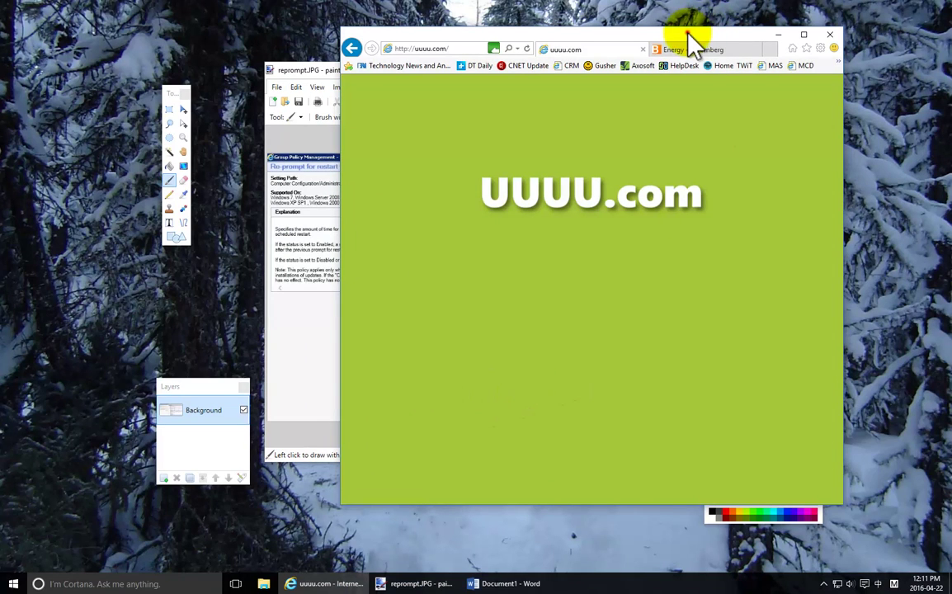
drag(691, 42, 705, 50)
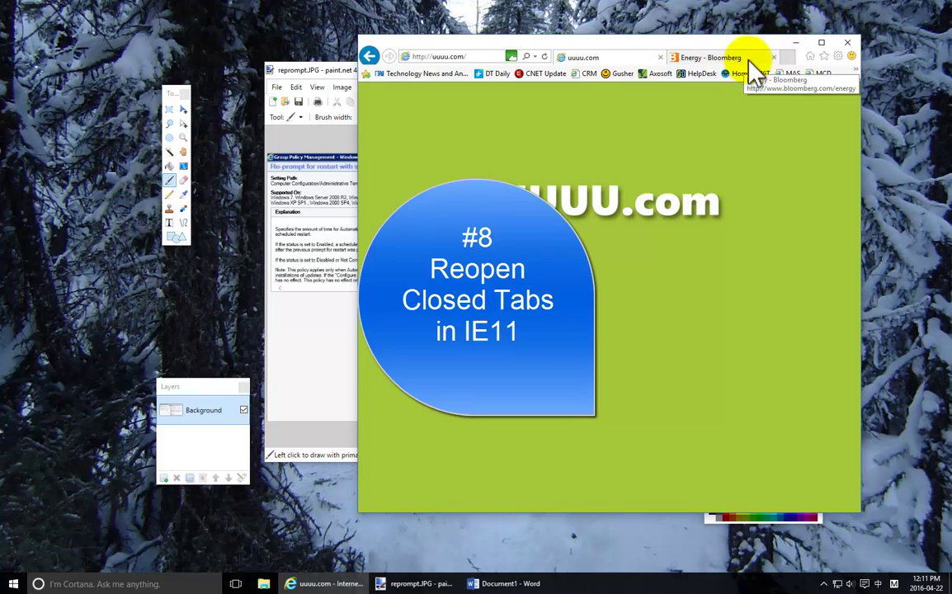
click(730, 58)
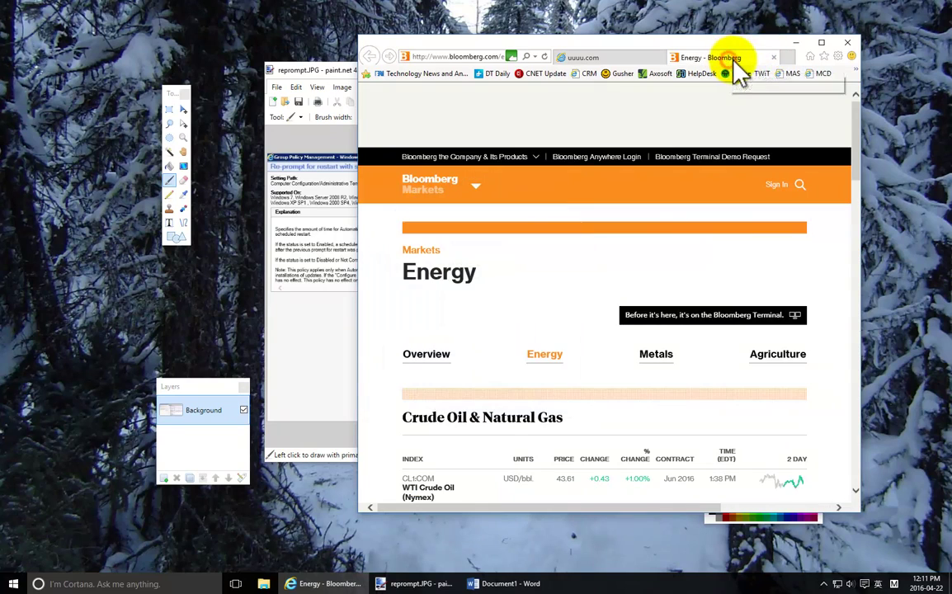
click(787, 58)
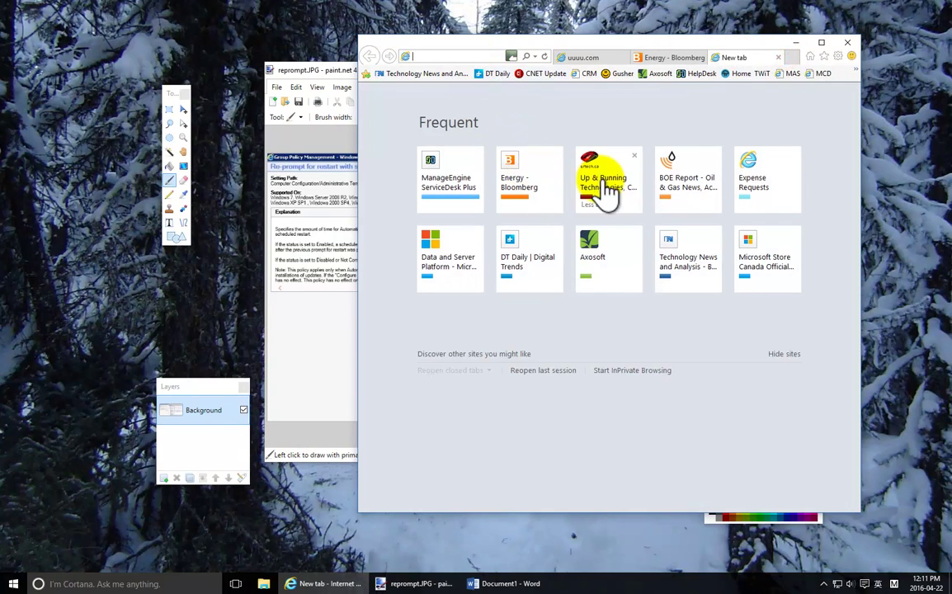
middle_click(437, 186)
click(780, 273)
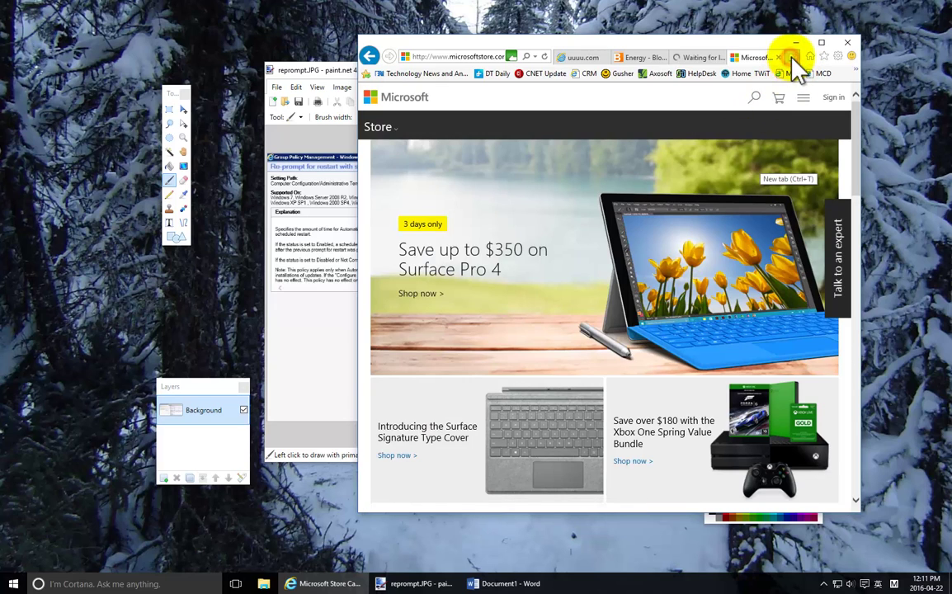
Step: Open Technology News in another new tab, close the Microsoft Store tab, and start a fresh tab
click(792, 60)
click(673, 256)
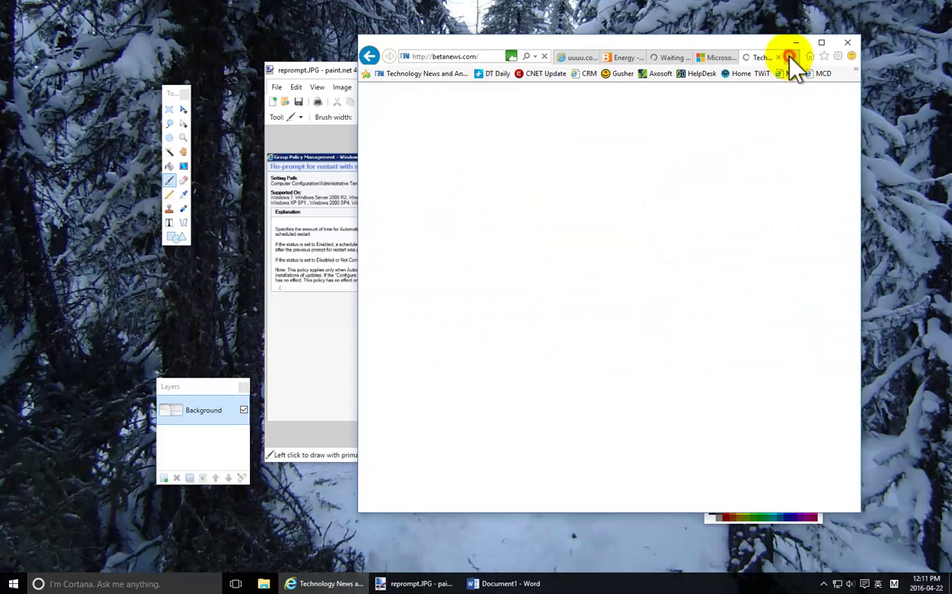
drag(694, 46, 669, 43)
click(694, 56)
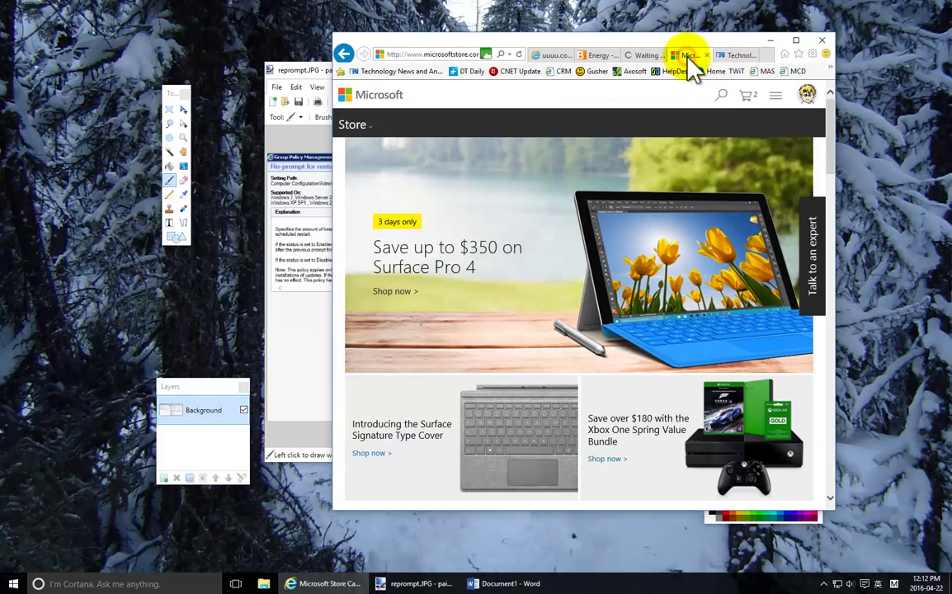
click(707, 56)
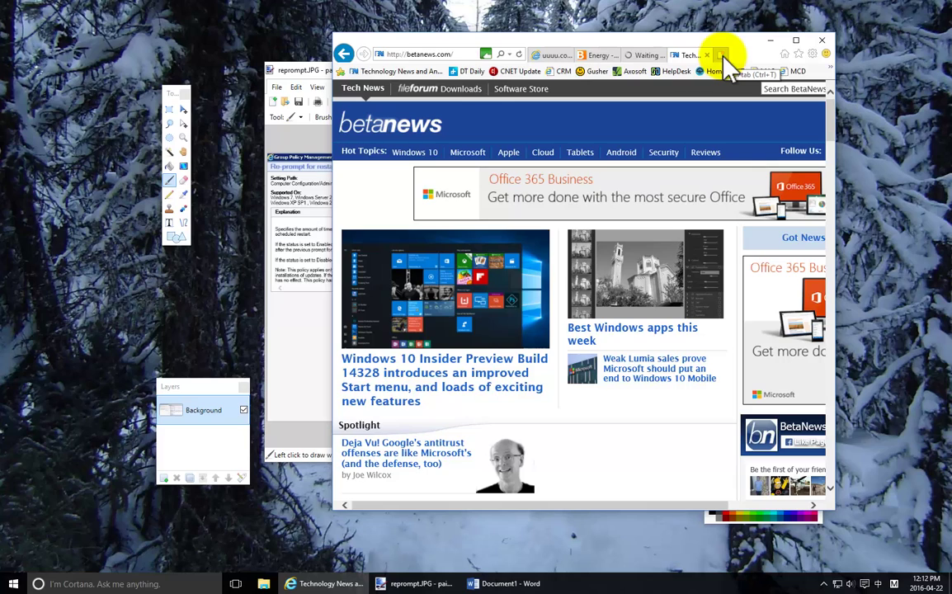
click(723, 56)
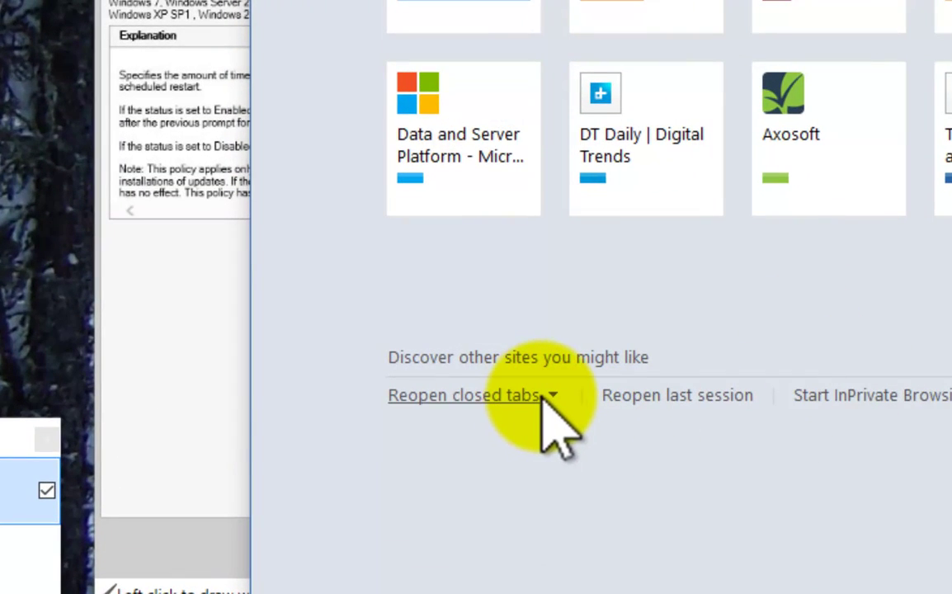
Step: Reopen Microsoft Store Canada from closed tabs, dismiss its help panel, then close Internet Explorer
click(549, 395)
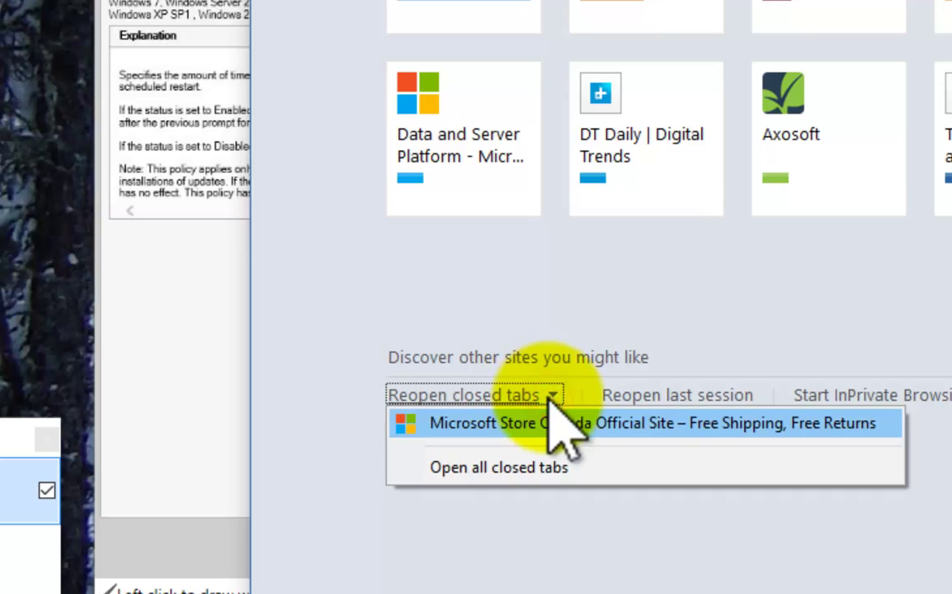
click(660, 425)
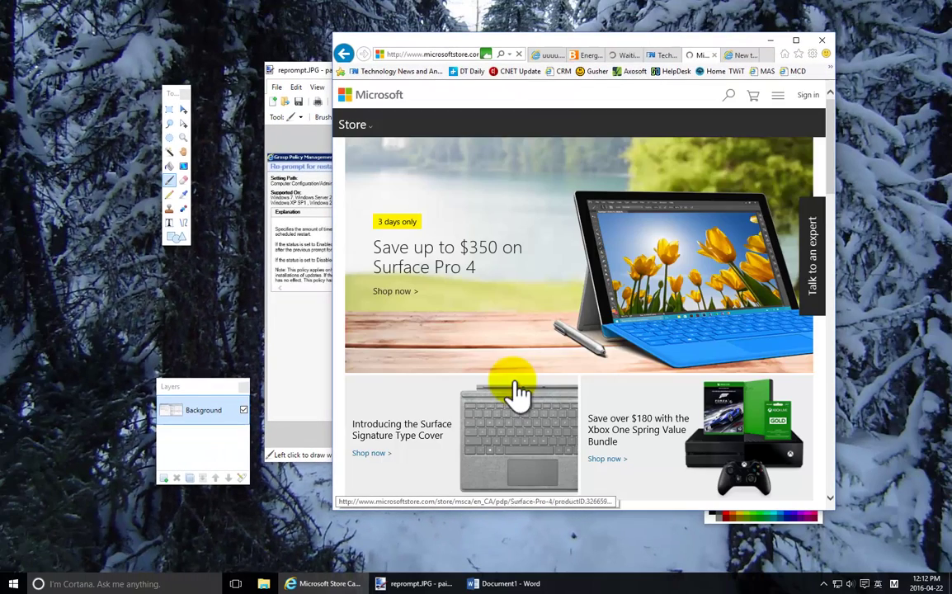
click(812, 252)
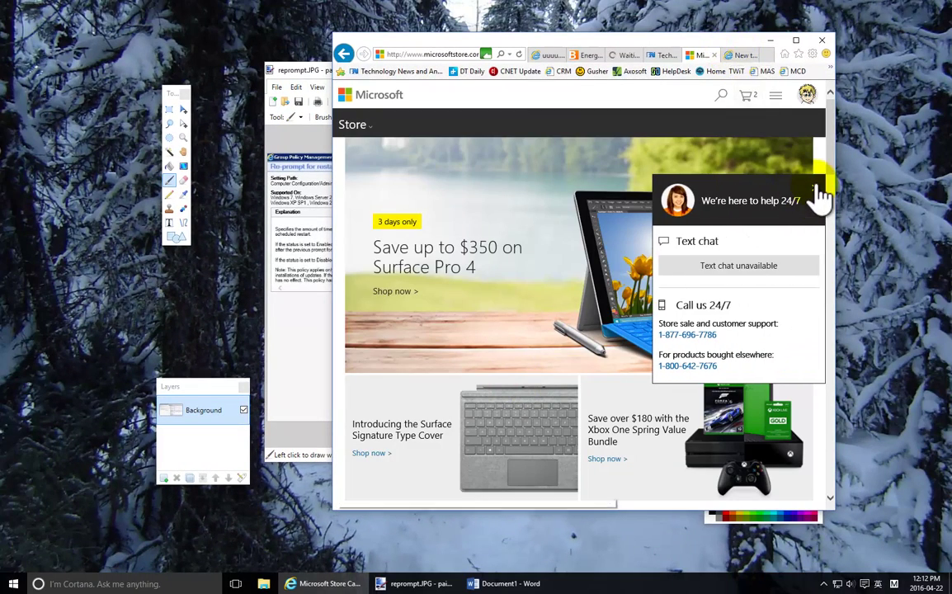
click(815, 184)
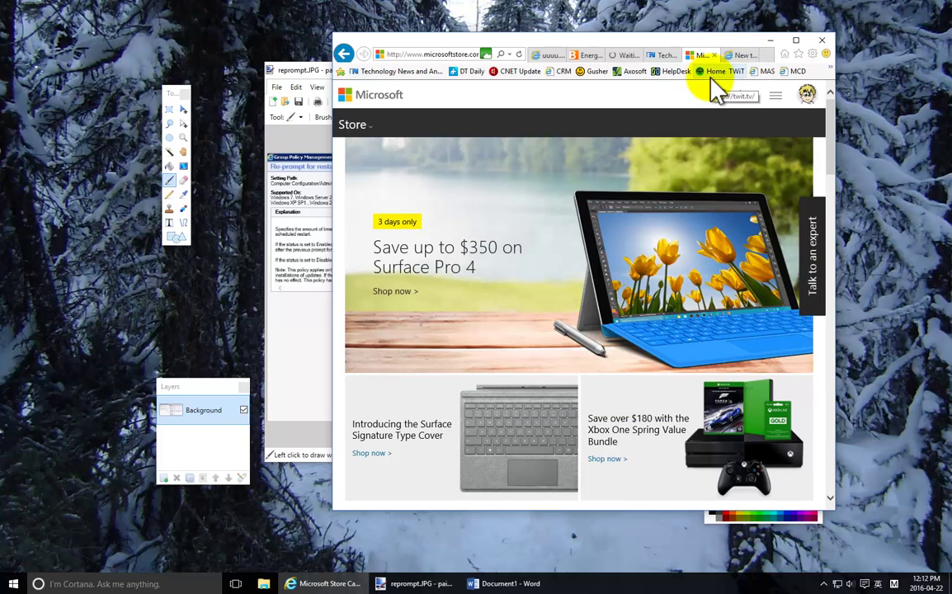
click(740, 55)
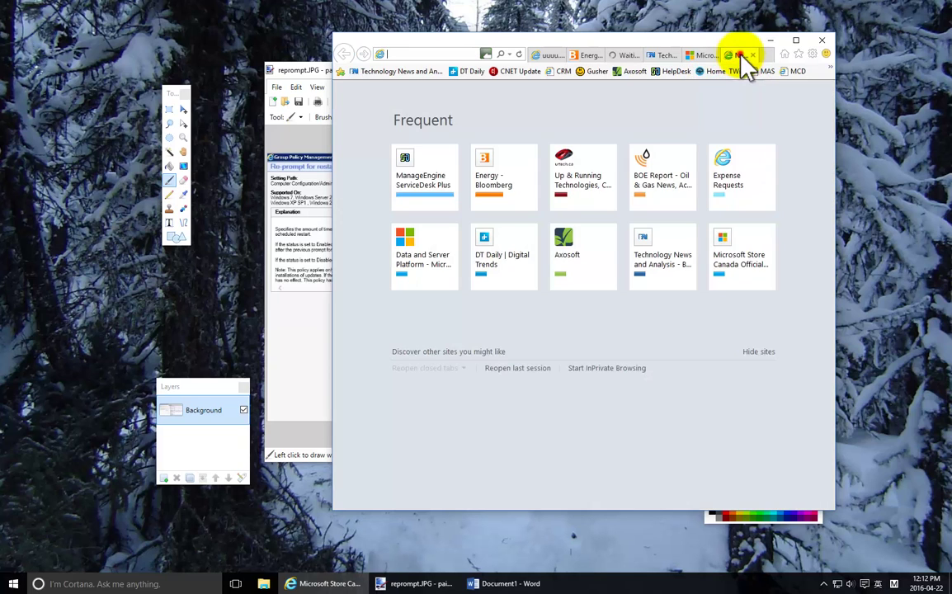
click(753, 55)
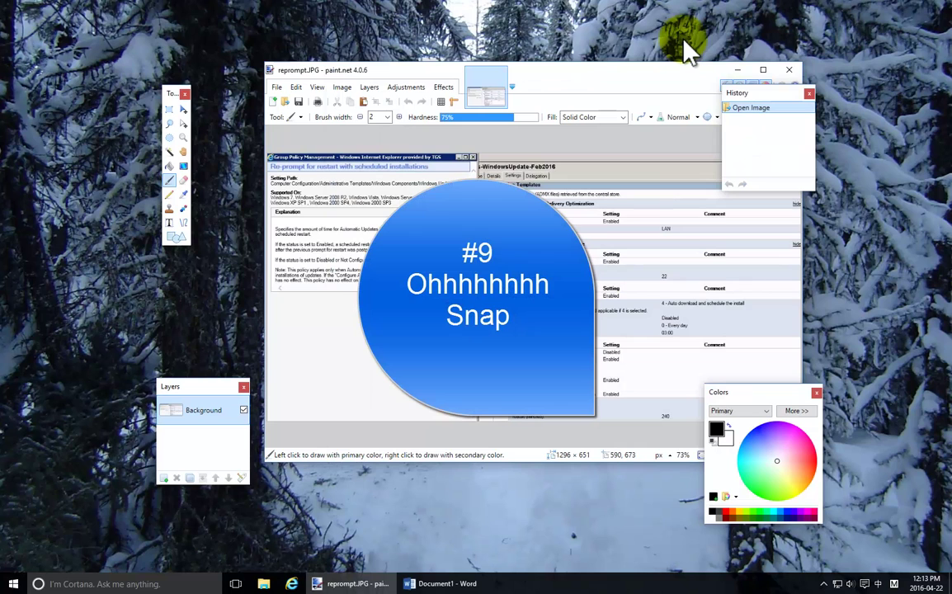
Step: Relaunch Internet Explorer on BOE Report and drag its window onto the right screen edge to snap it
click(262, 522)
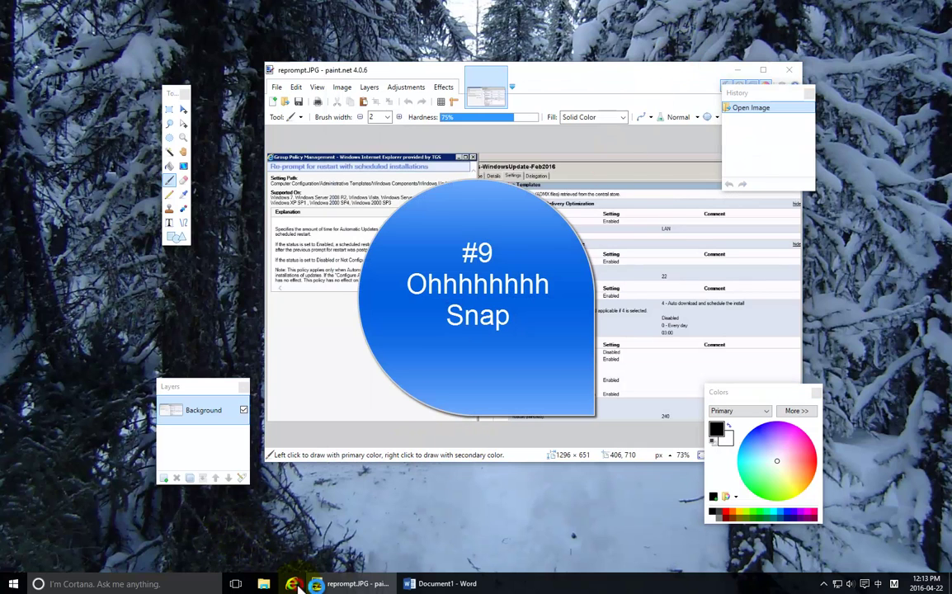
click(291, 583)
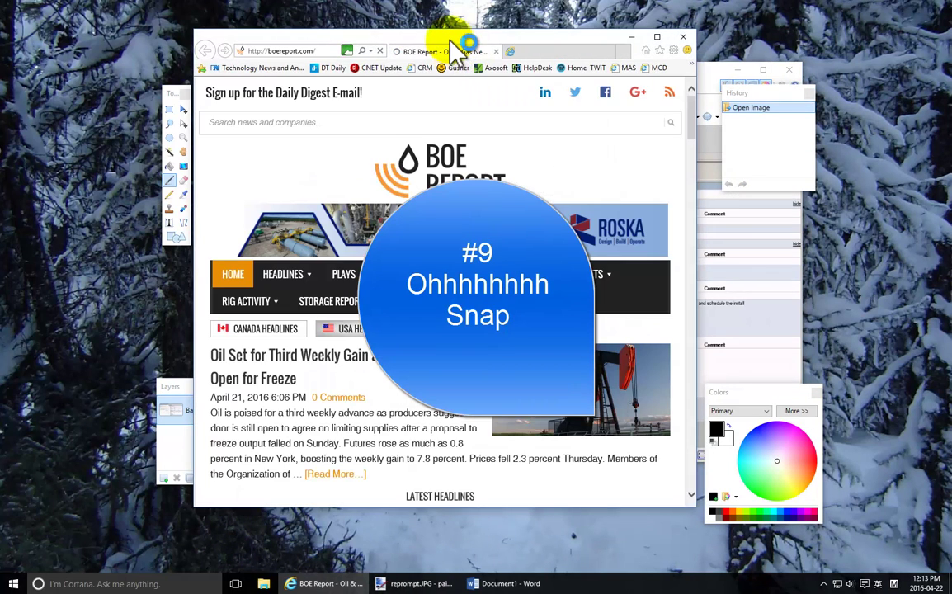
click(450, 41)
mouse_move(450, 43)
mouse_down()
mouse_move(453, 16)
mouse_move(556, 21)
mouse_move(782, 92)
mouse_move(887, 101)
mouse_move(948, 123)
mouse_move(684, 116)
mouse_move(669, 106)
mouse_up()
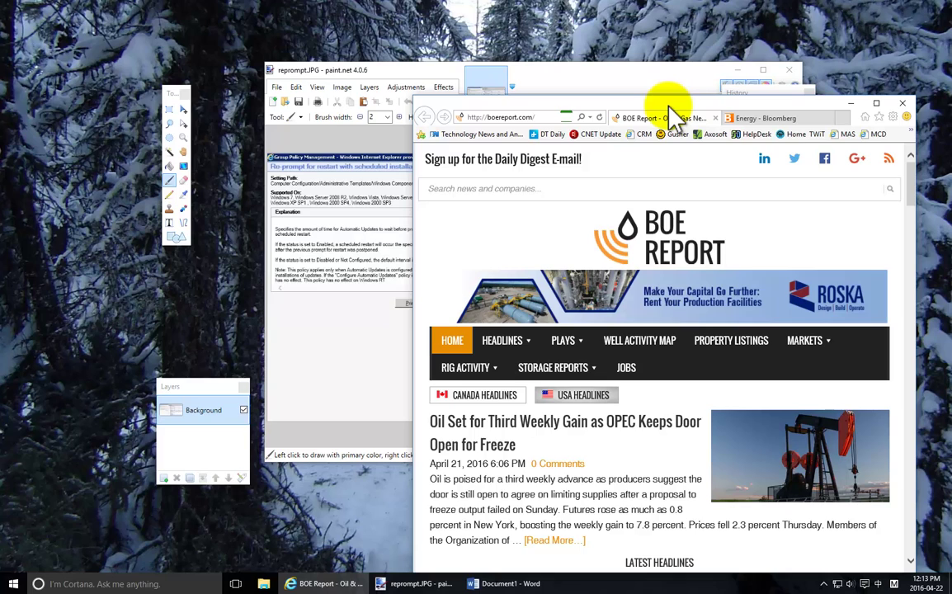
click(648, 106)
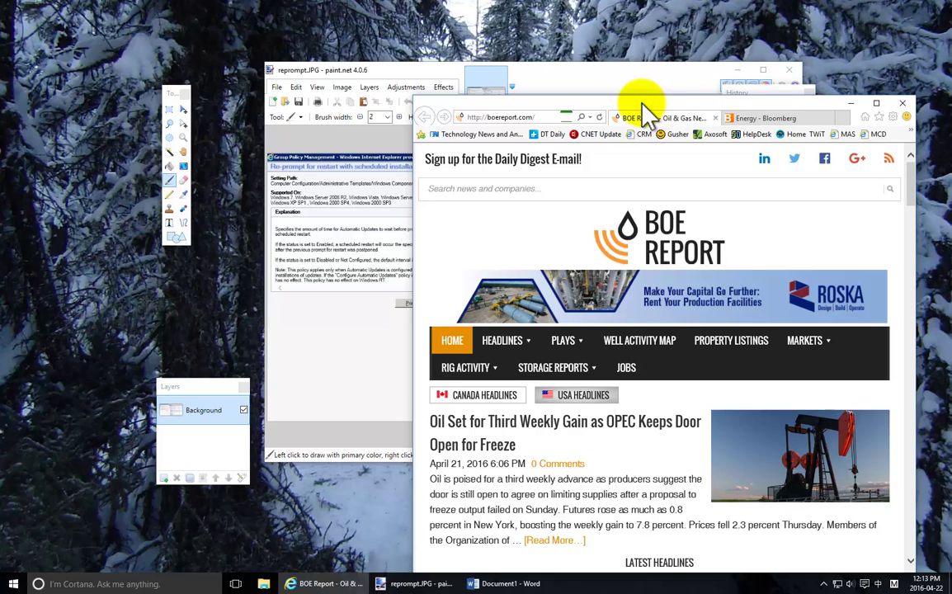
mouse_move(639, 101)
mouse_down()
mouse_move(814, 106)
mouse_move(948, 128)
mouse_up()
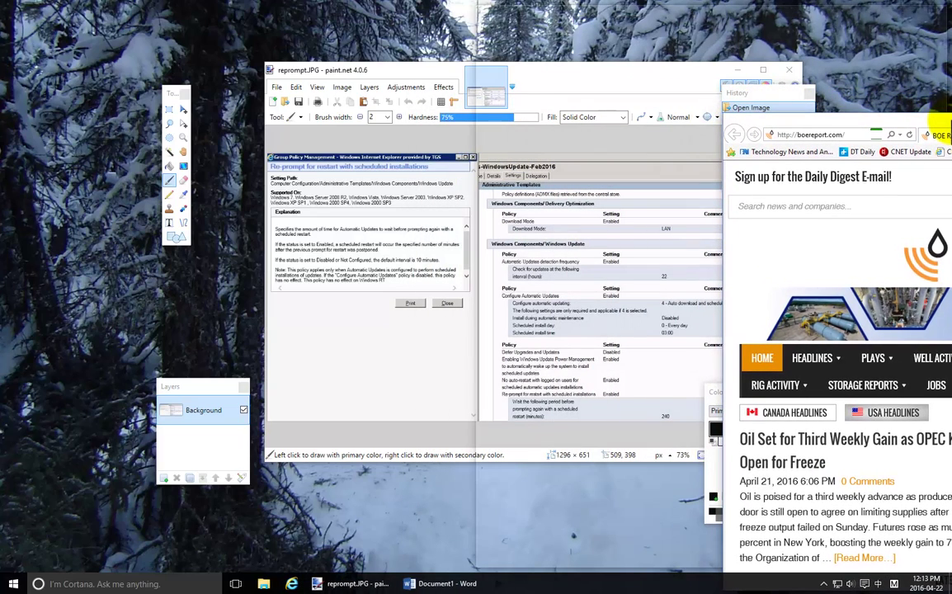
drag(949, 128, 941, 121)
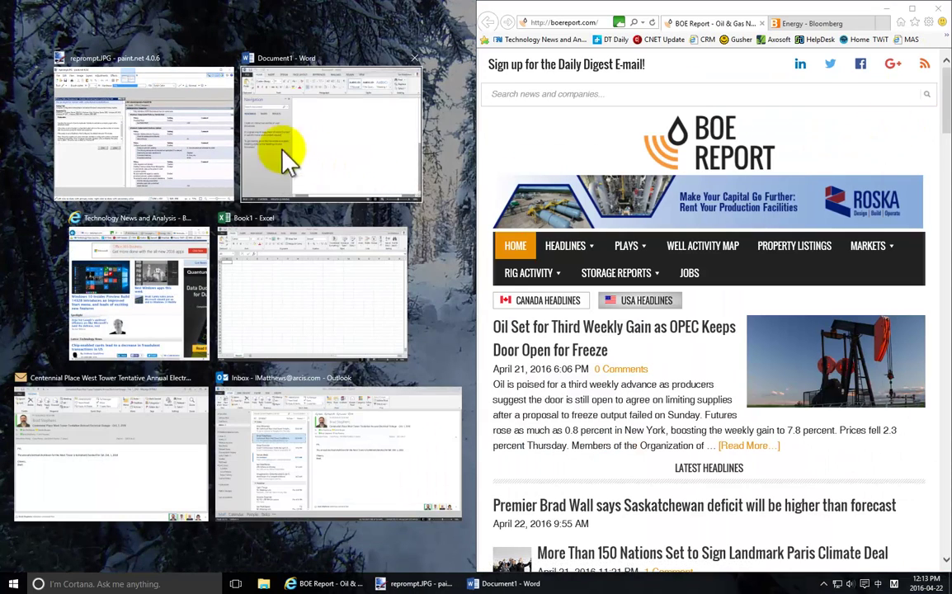
Step: Snap Excel's Book1 to the right half and the Technology News window to the left half
click(273, 292)
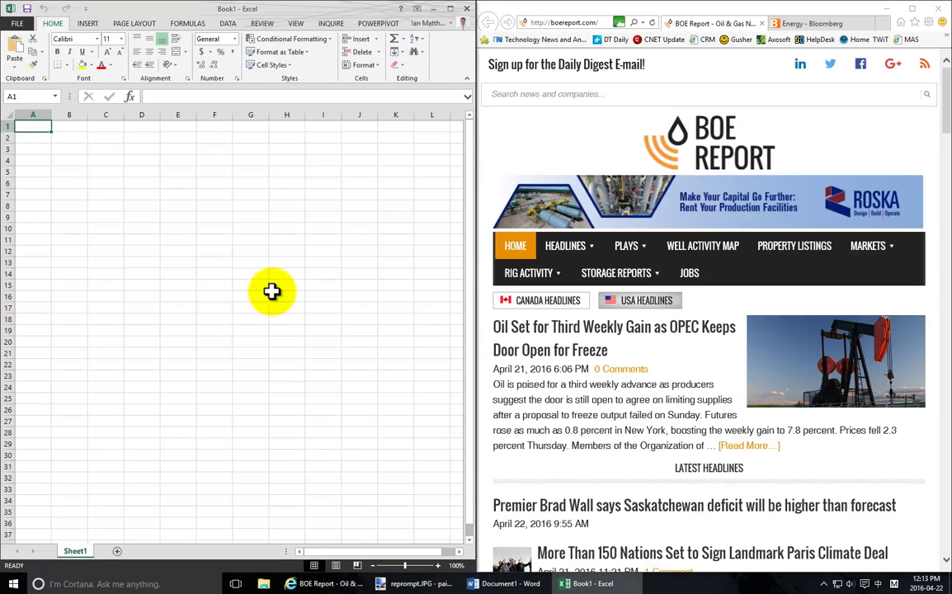
mouse_move(304, 10)
mouse_down()
mouse_move(903, 69)
mouse_move(949, 86)
mouse_move(946, 105)
mouse_move(874, 124)
mouse_move(941, 118)
mouse_up()
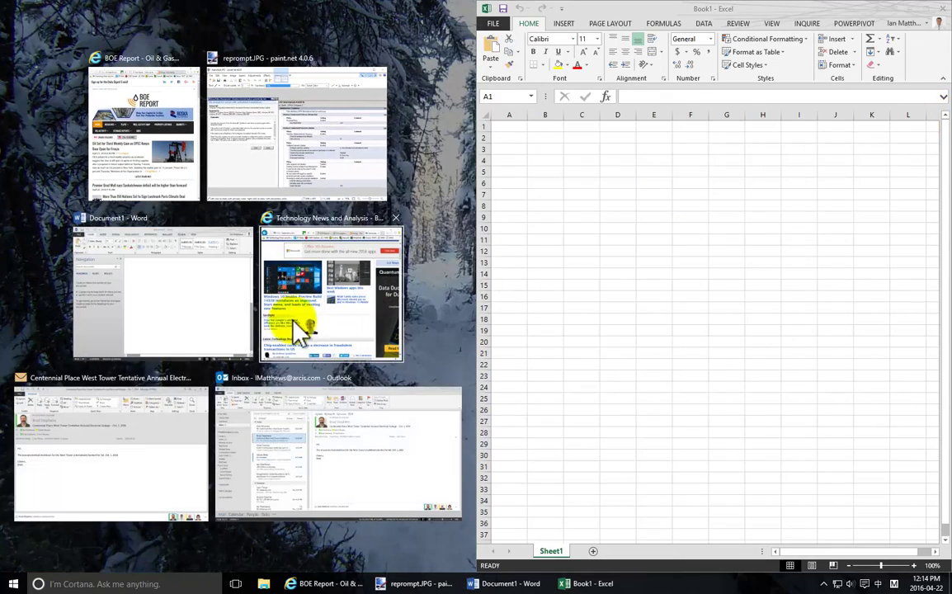
click(315, 319)
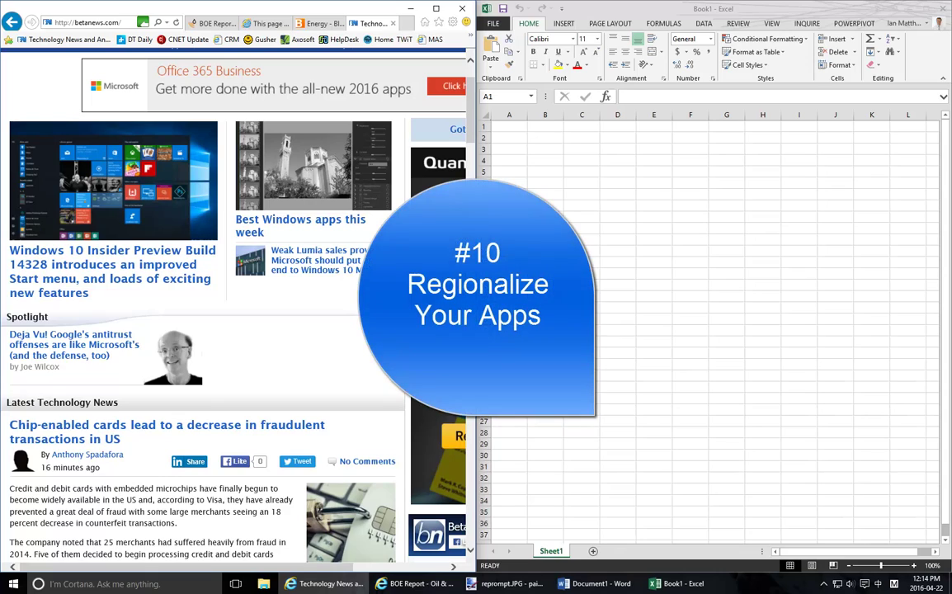
Step: Minimise Technology News, Excel, BOE Report and paint.net to clear the desktop
click(411, 8)
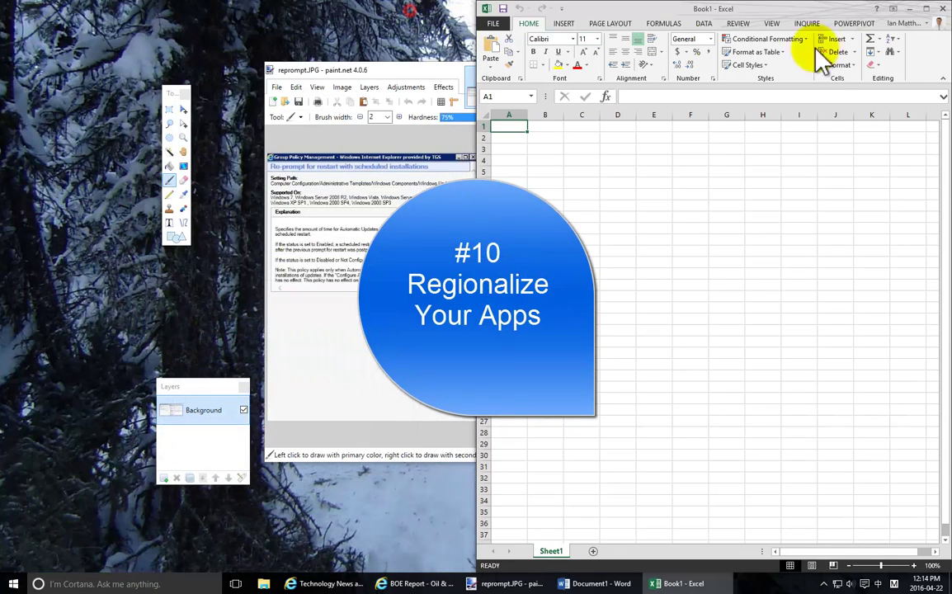
click(908, 9)
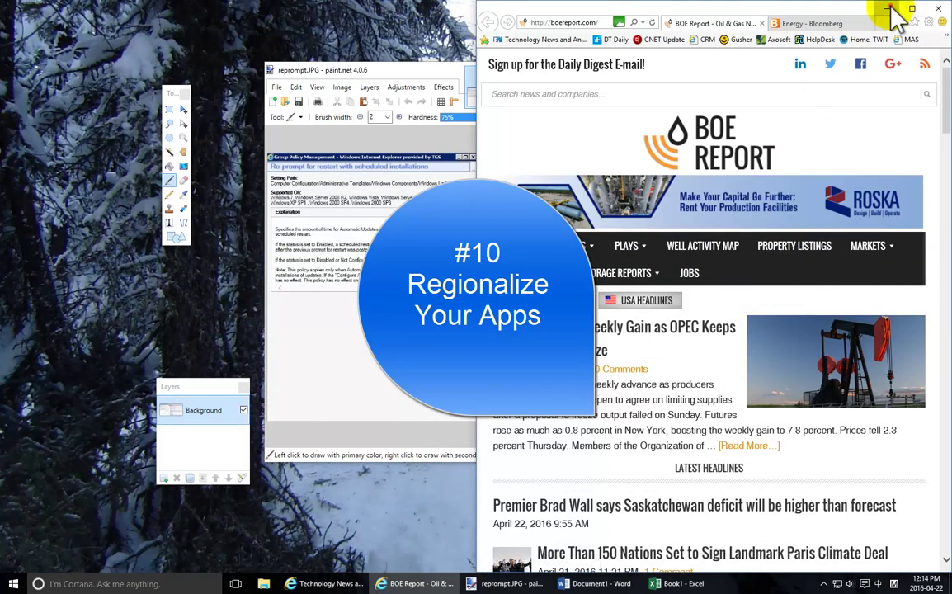
click(890, 9)
click(739, 70)
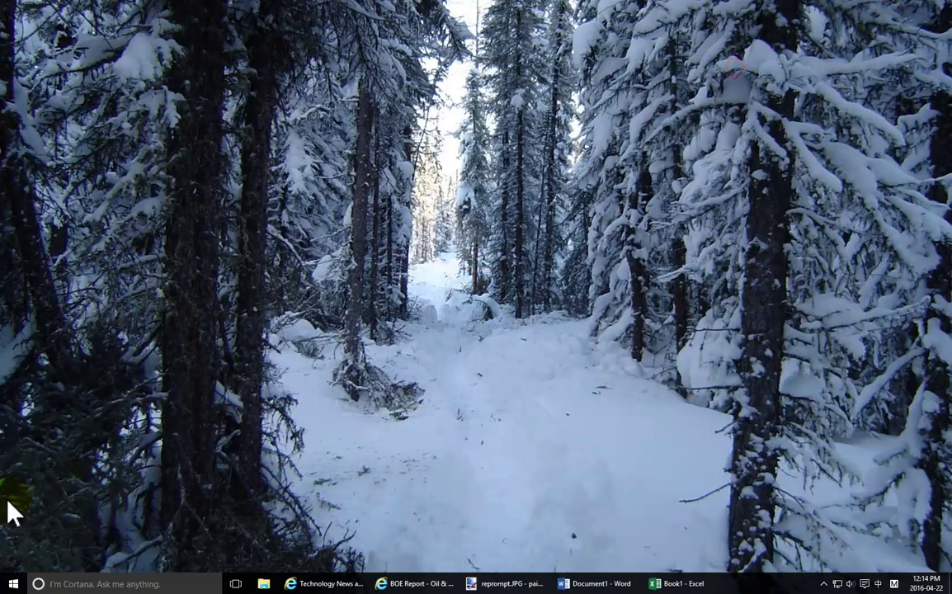
Step: Search for 'sport' from the Start menu to find the Sports app
click(13, 583)
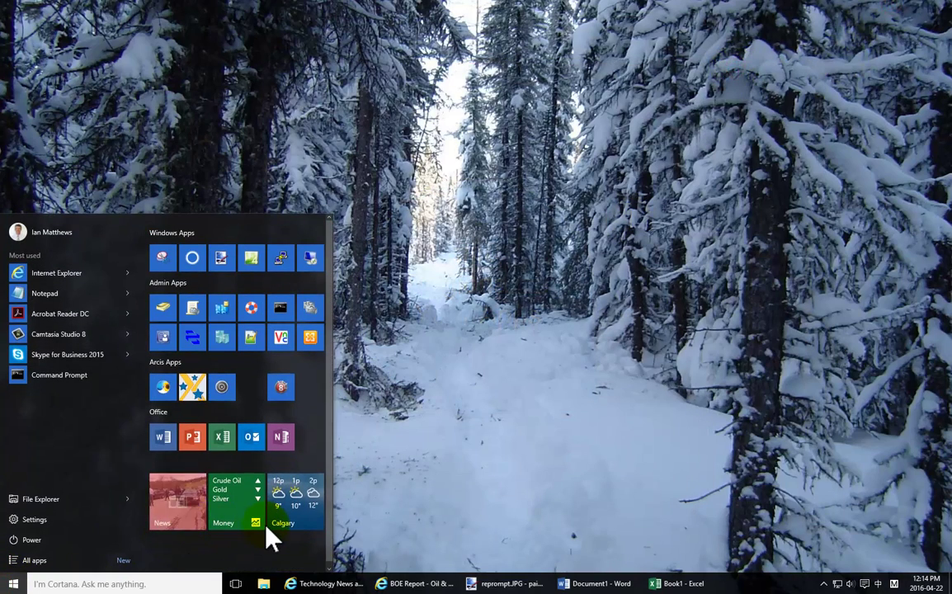
click(33, 584)
text(sport)
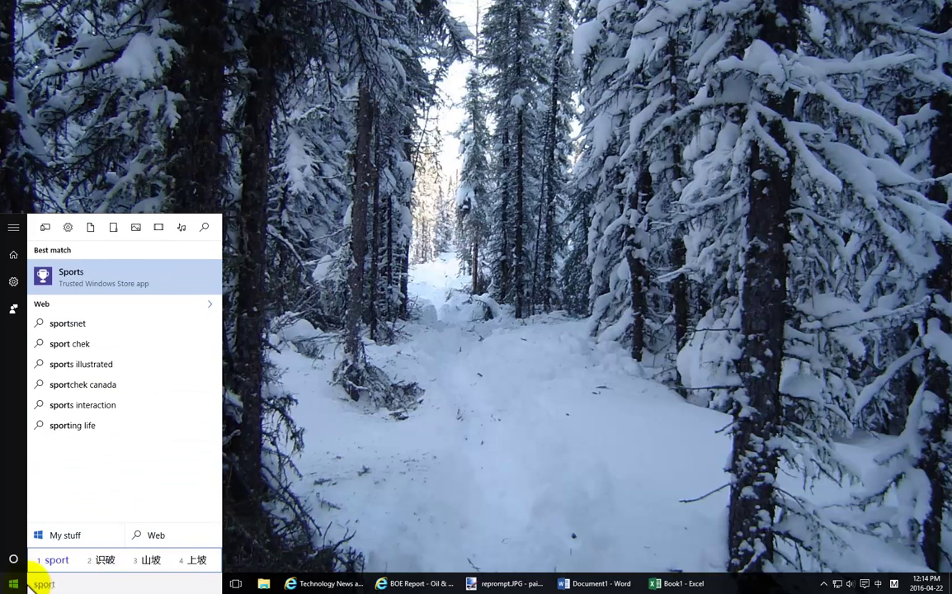
key(Return)
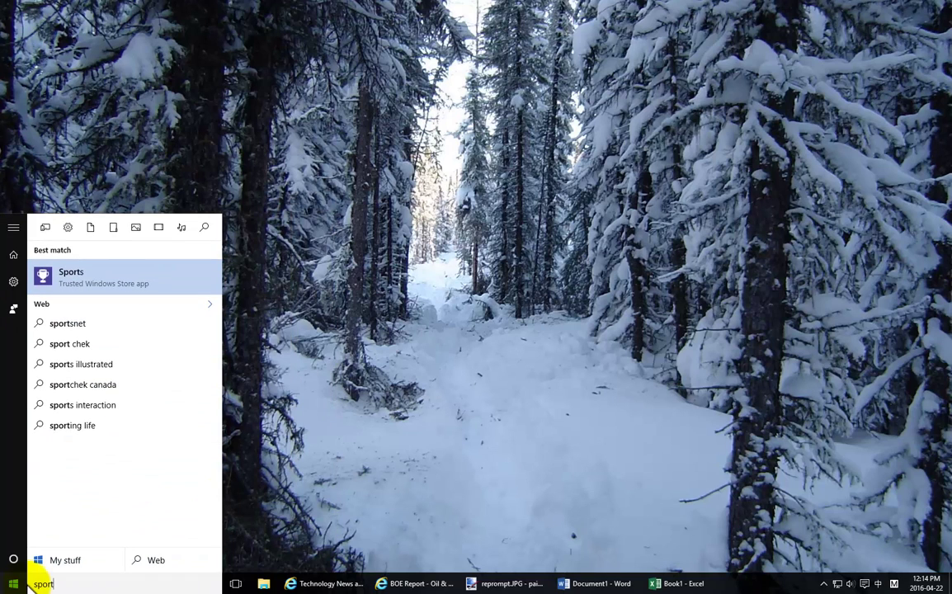
Step: Switch the keyboard input from Chinese Pinyin to English (United States)
click(877, 584)
click(892, 584)
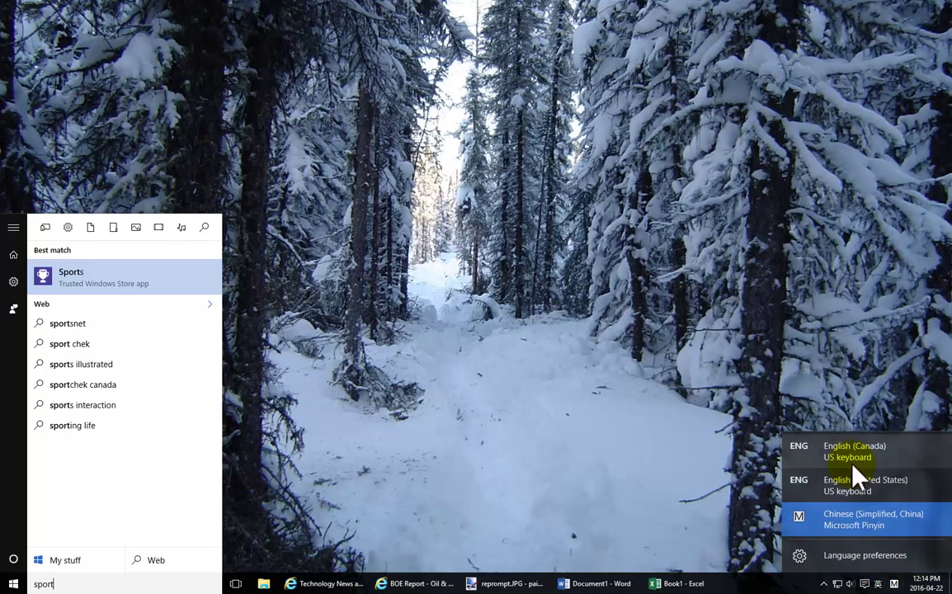
click(860, 491)
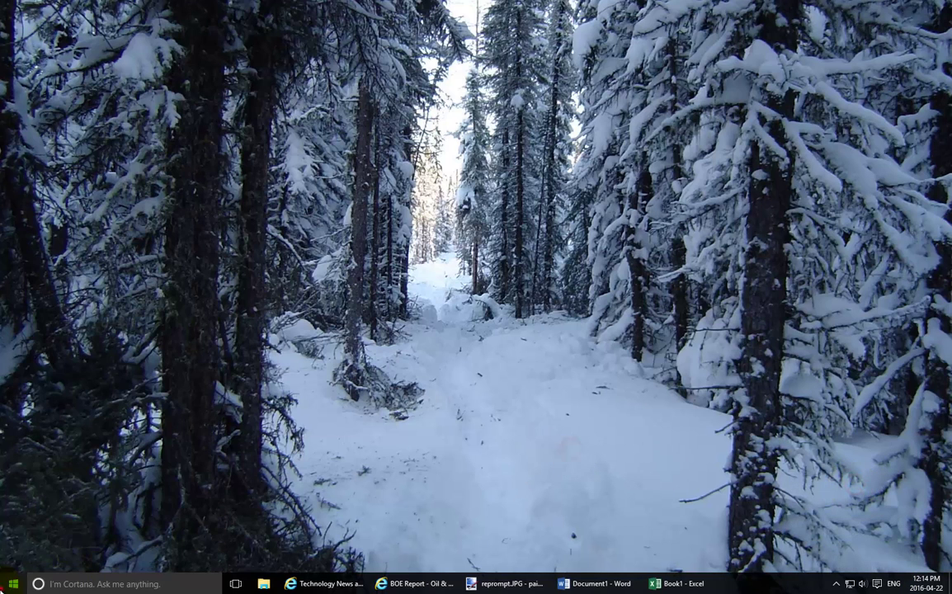
Step: Launch the Sports app from a 'sport' search and reposition its window
click(18, 584)
click(35, 586)
text(sport)
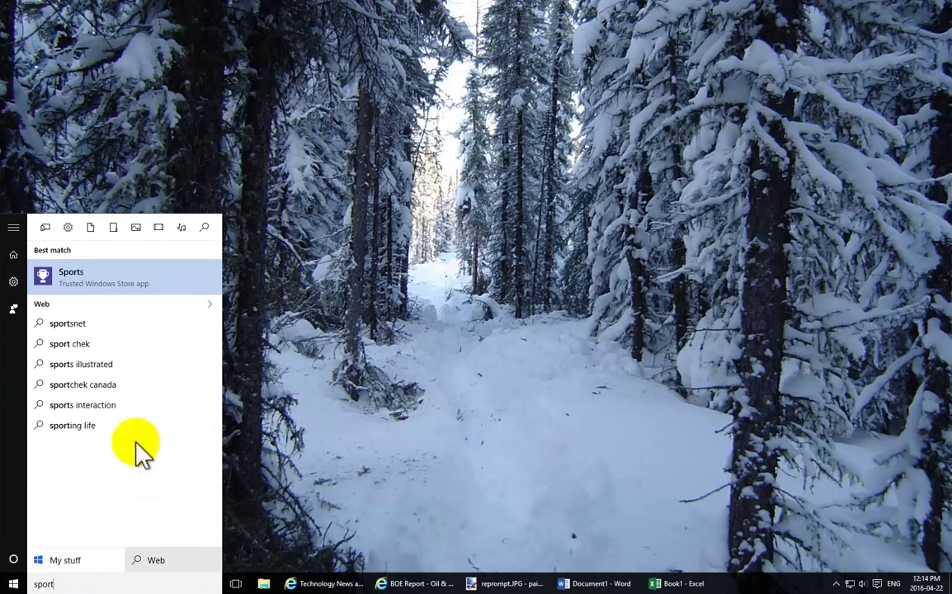
click(93, 277)
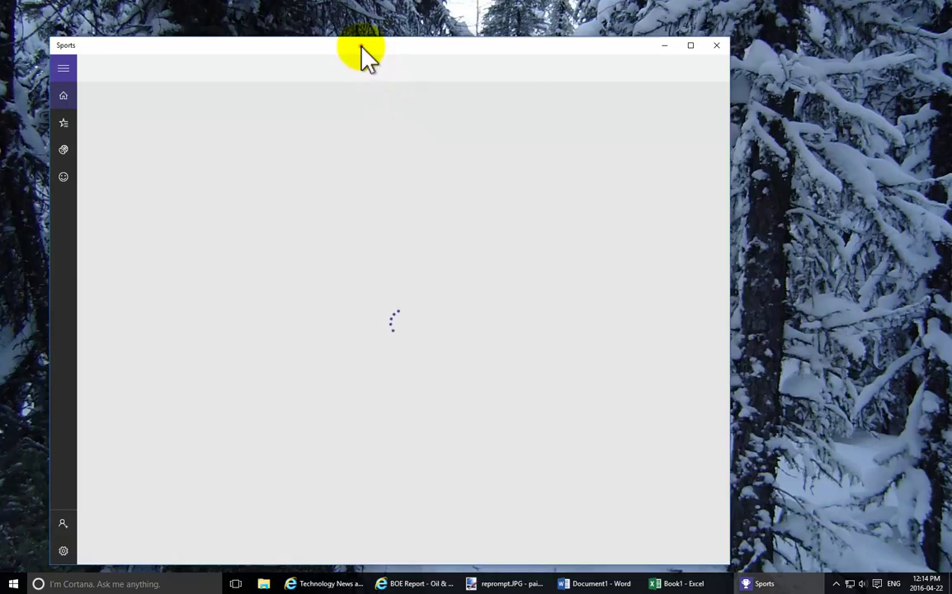
drag(363, 48, 450, 35)
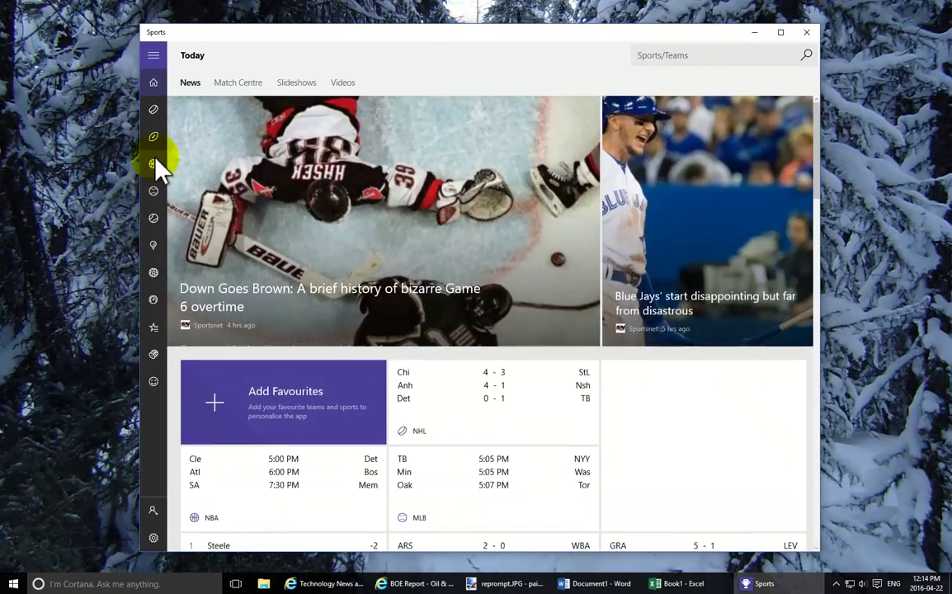
Step: Browse the basketball, baseball, tennis and soccer sections
click(153, 163)
click(154, 191)
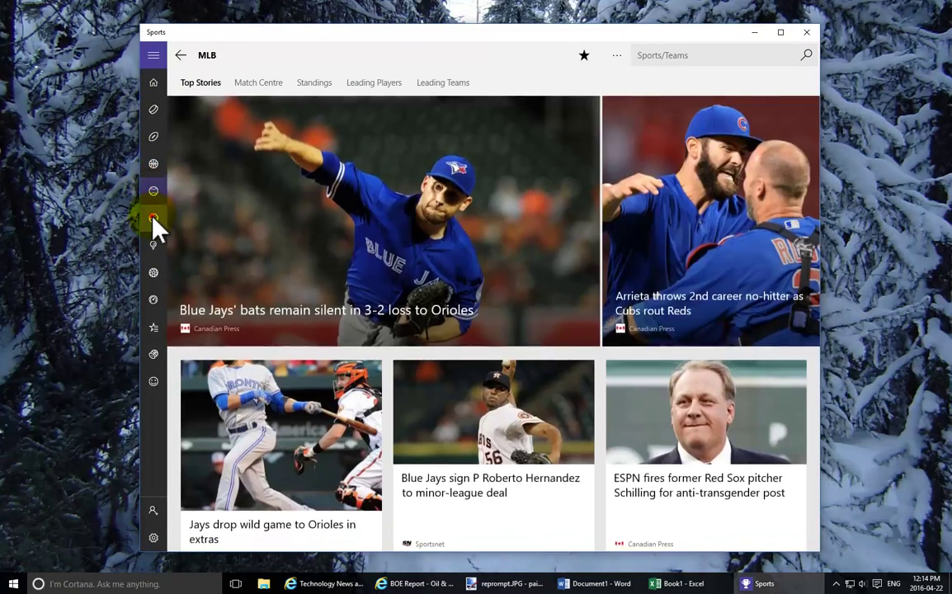
click(153, 219)
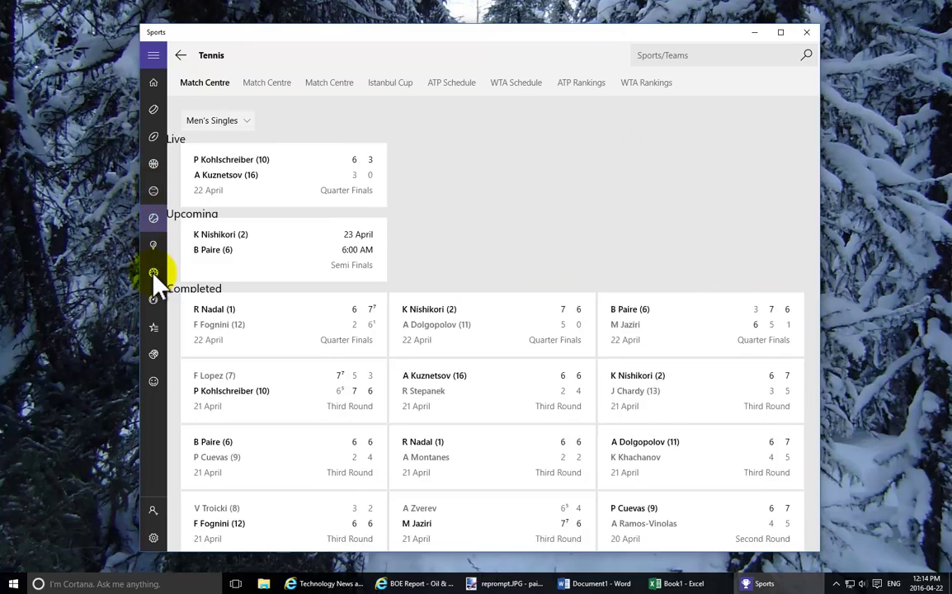
click(153, 272)
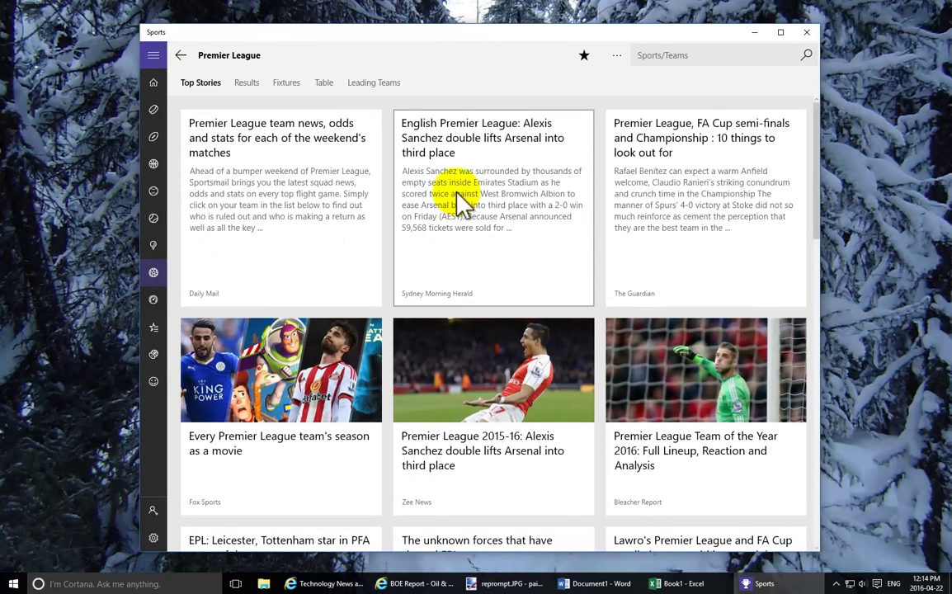
Step: Read the Alexis Sanchez double story, then go back to Premier League Top Stories
click(457, 194)
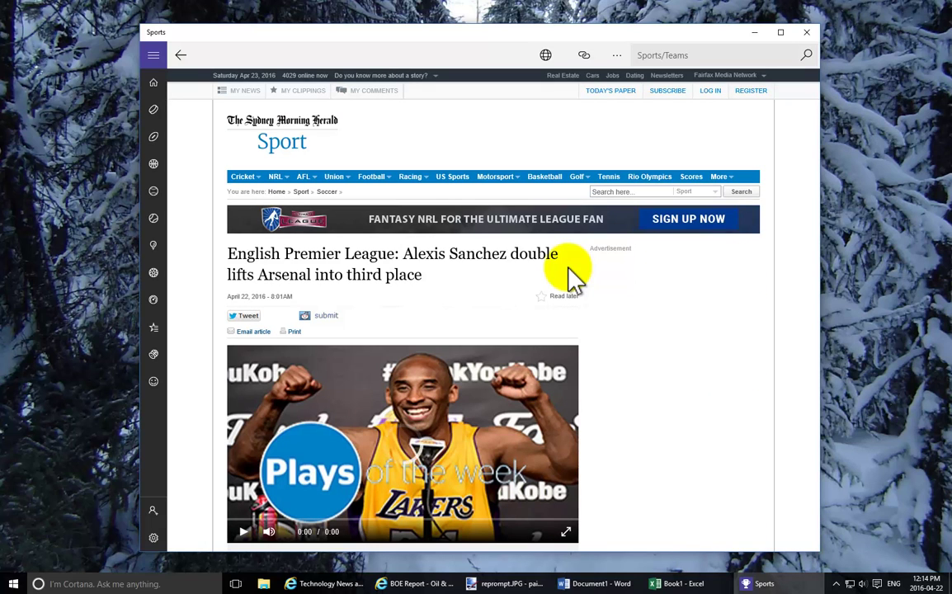
scroll(520, 305, down, 3)
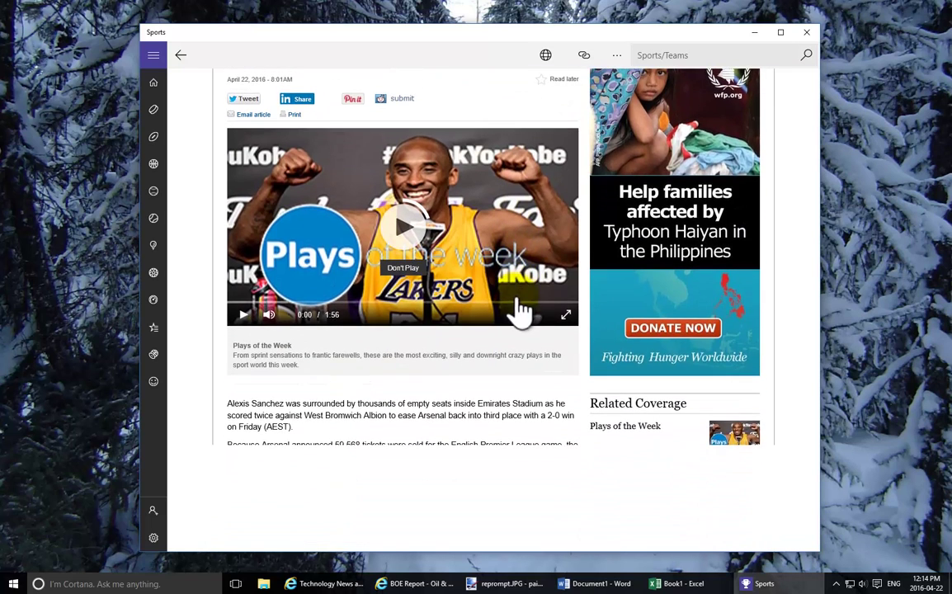
scroll(206, 117, down, 3)
click(181, 54)
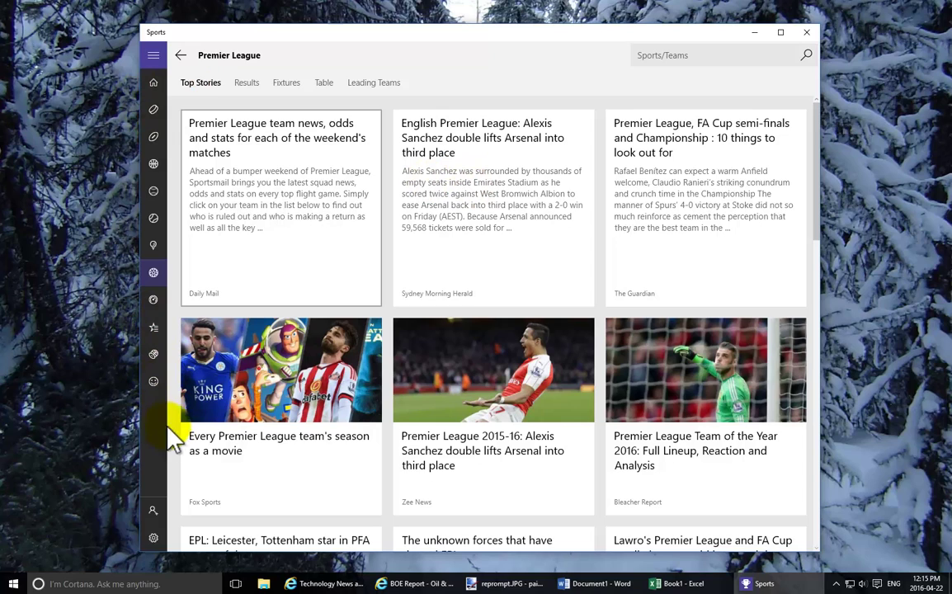
Step: Choose the Colombia (español) edition in Sports settings and close the app
click(152, 539)
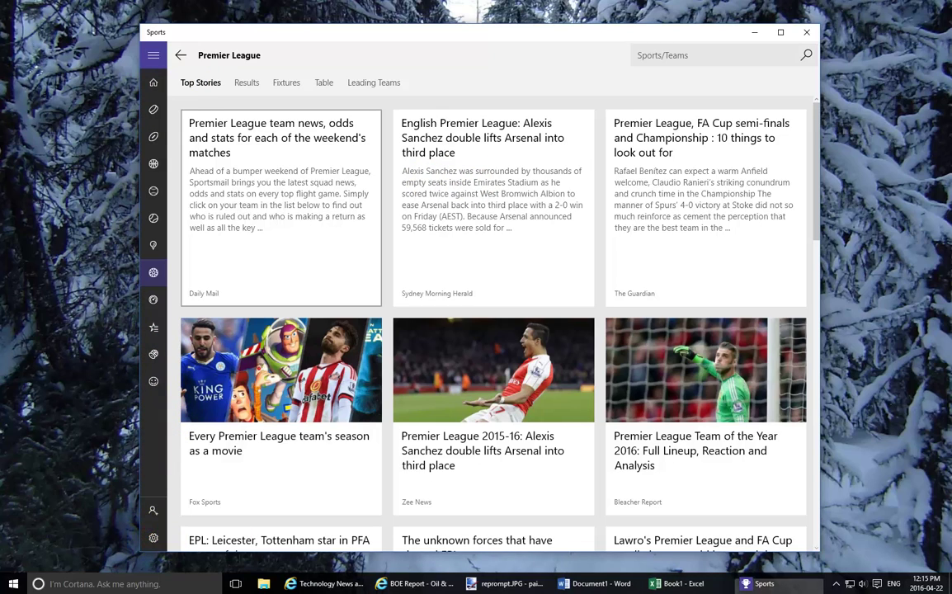
click(261, 155)
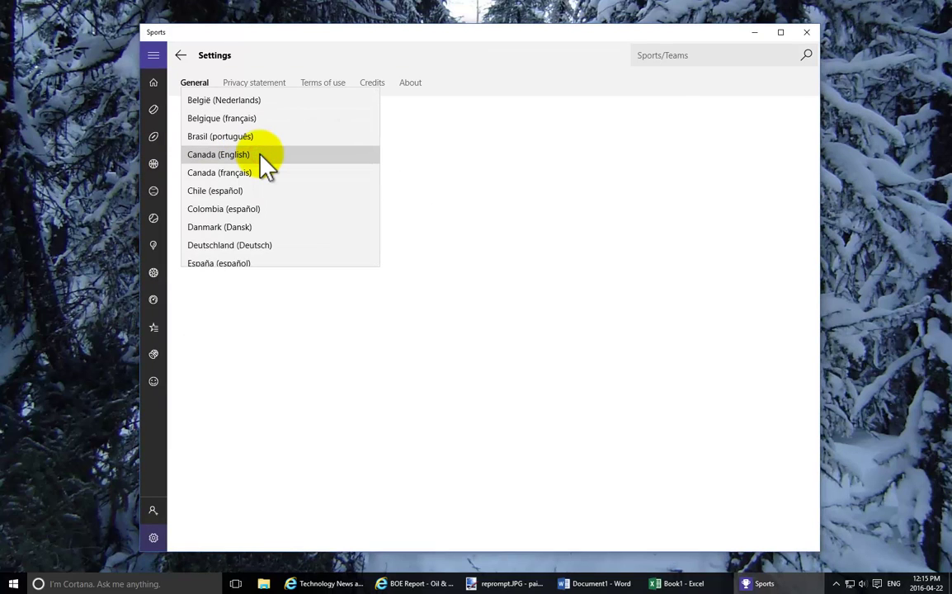
click(258, 208)
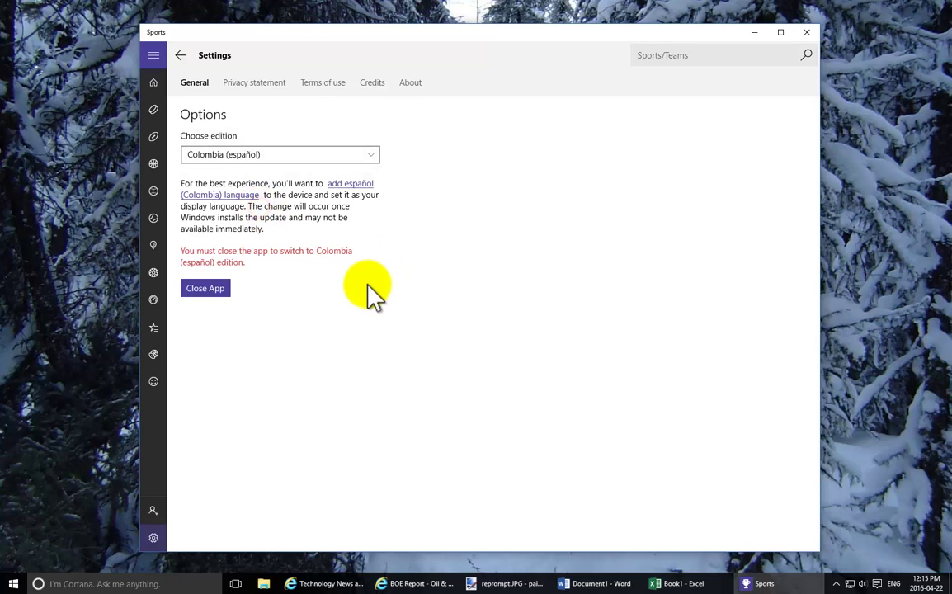
click(207, 289)
click(13, 583)
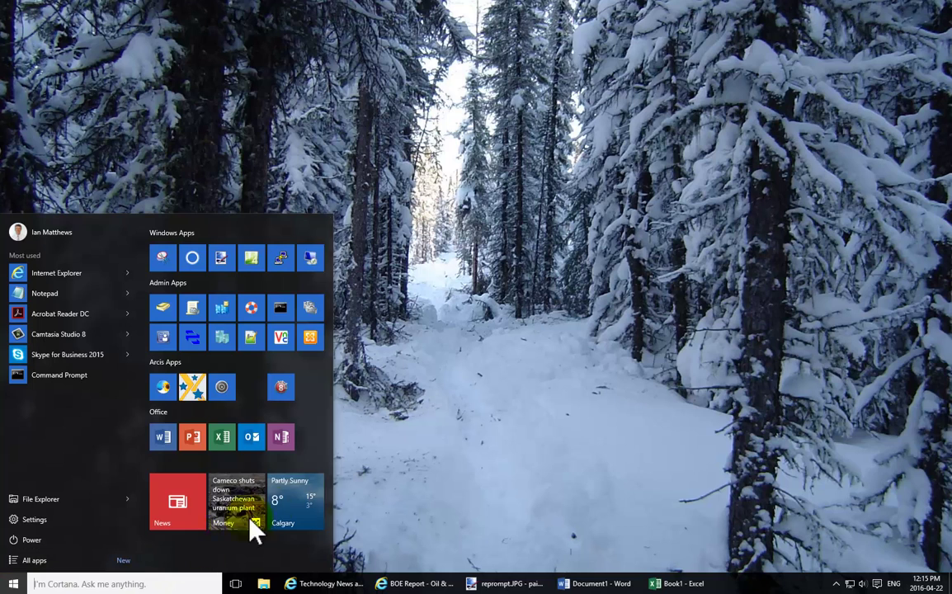
Step: Relaunch Sports via a 'sport' search, check the NBA scoreboard, and read the 'Gol de James' story
text(sport)
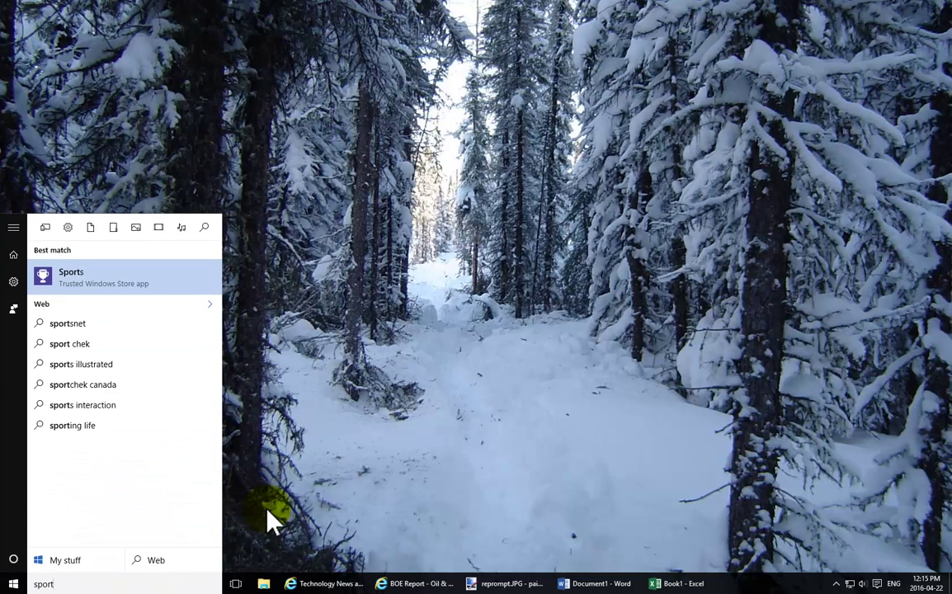
key(Return)
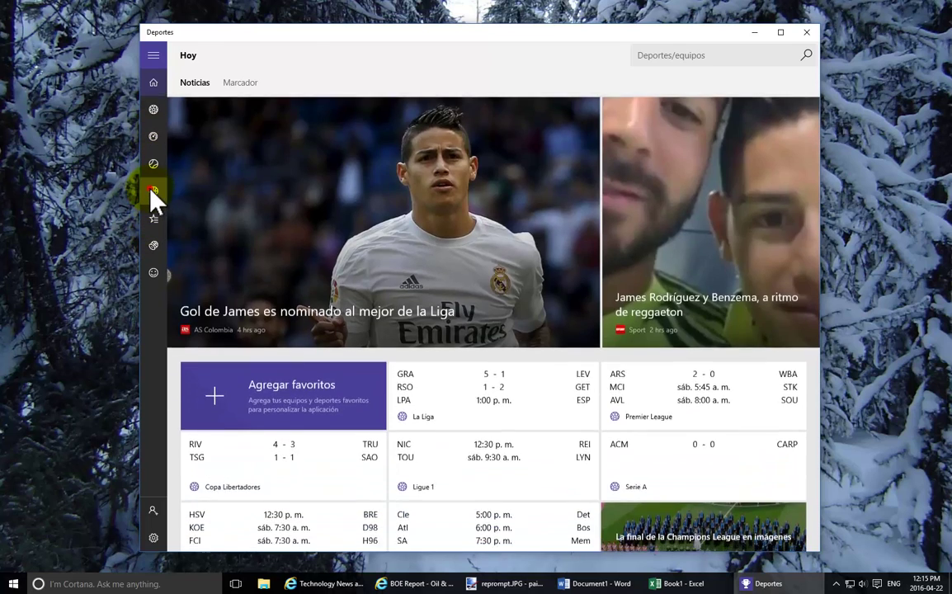
click(156, 165)
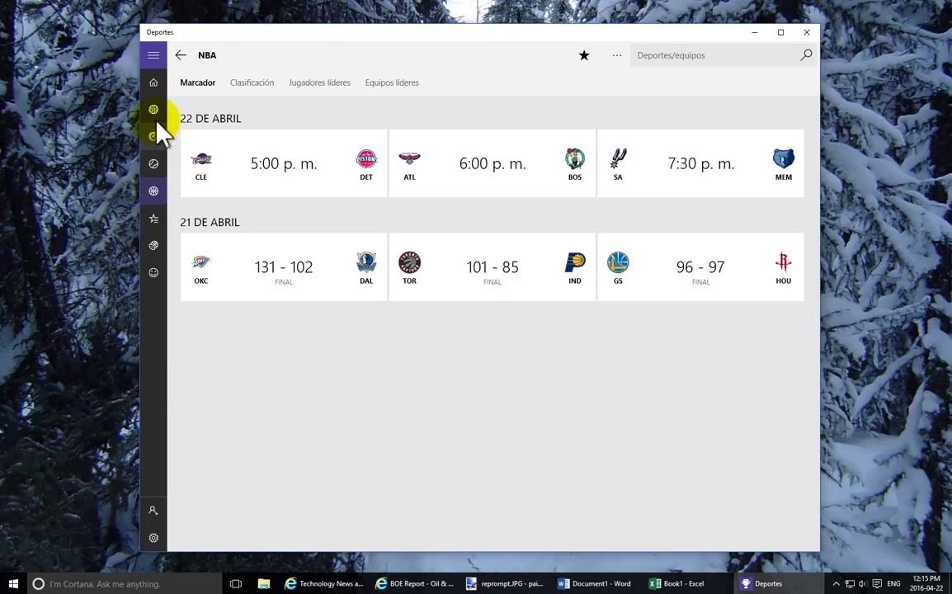
click(153, 82)
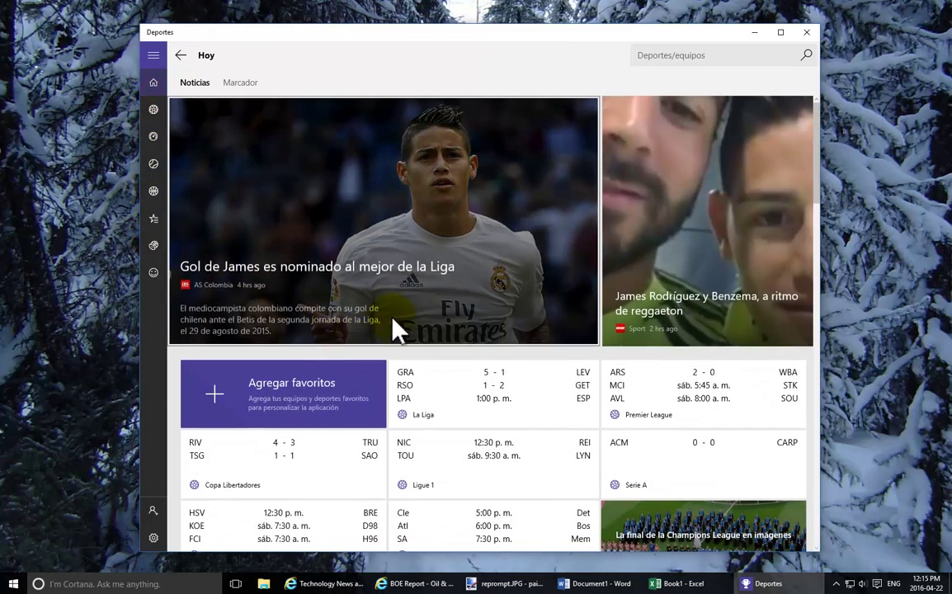
click(429, 220)
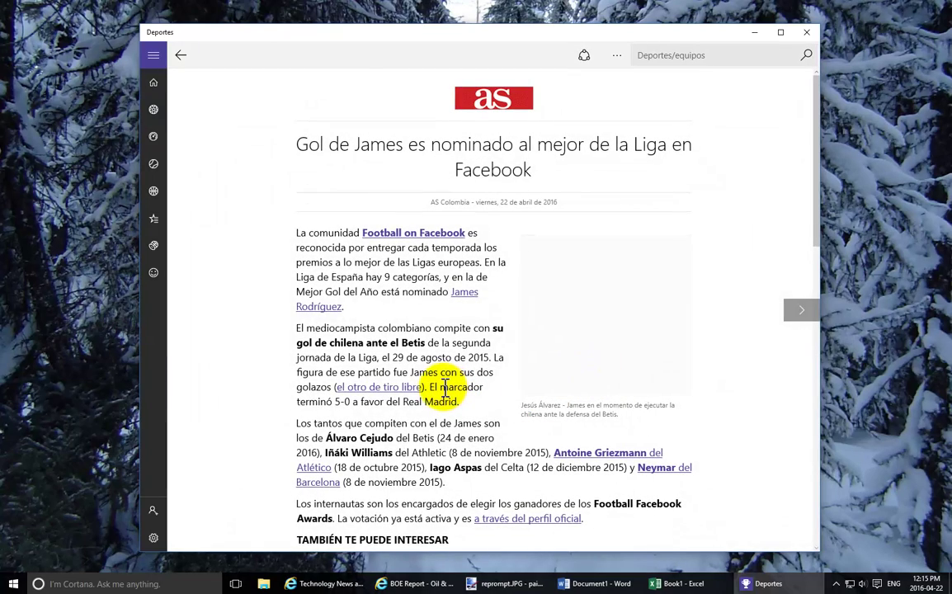
scroll(445, 388, down, 3)
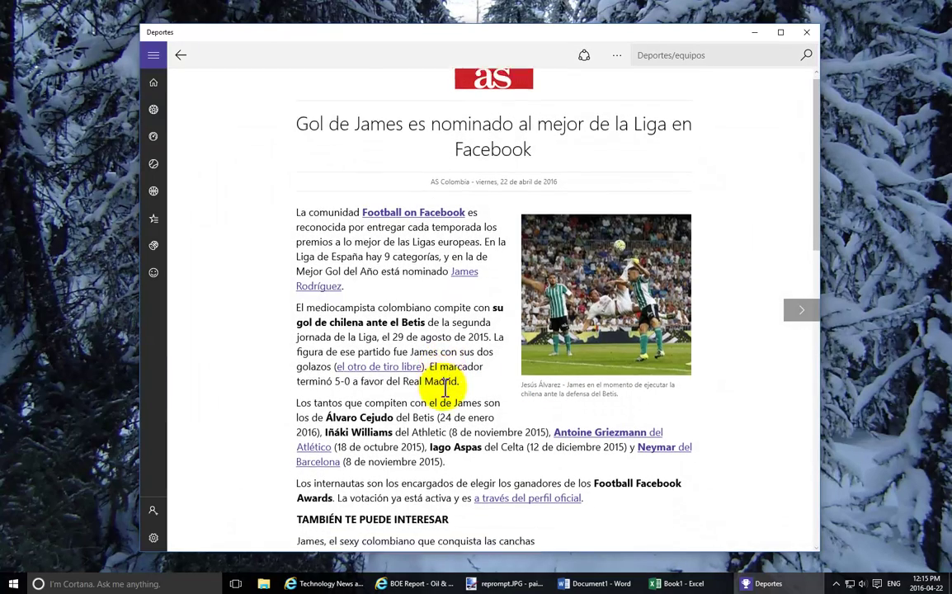
scroll(397, 348, up, 3)
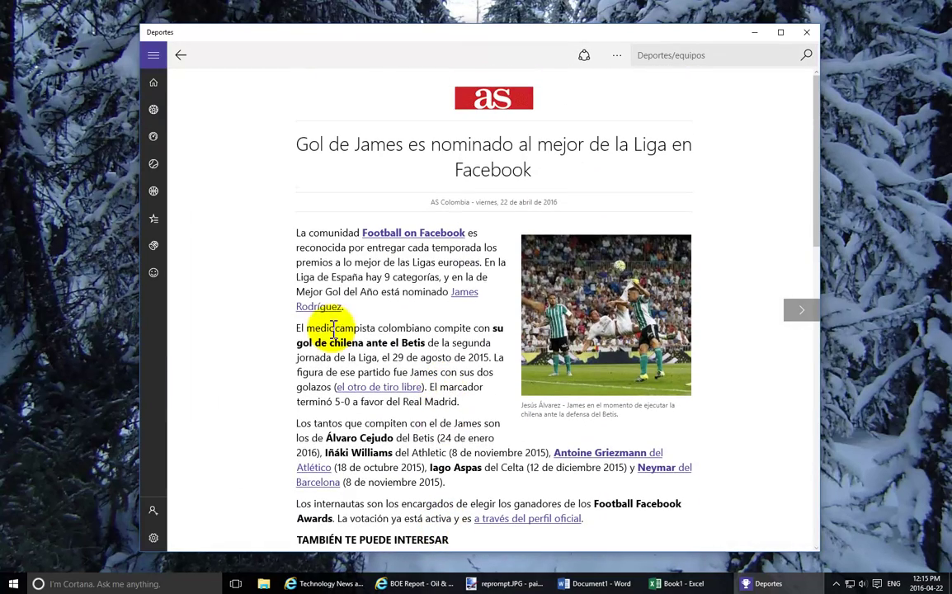
click(150, 541)
Step: Choose Canada (English) from the Sports edition list and close the app
click(375, 155)
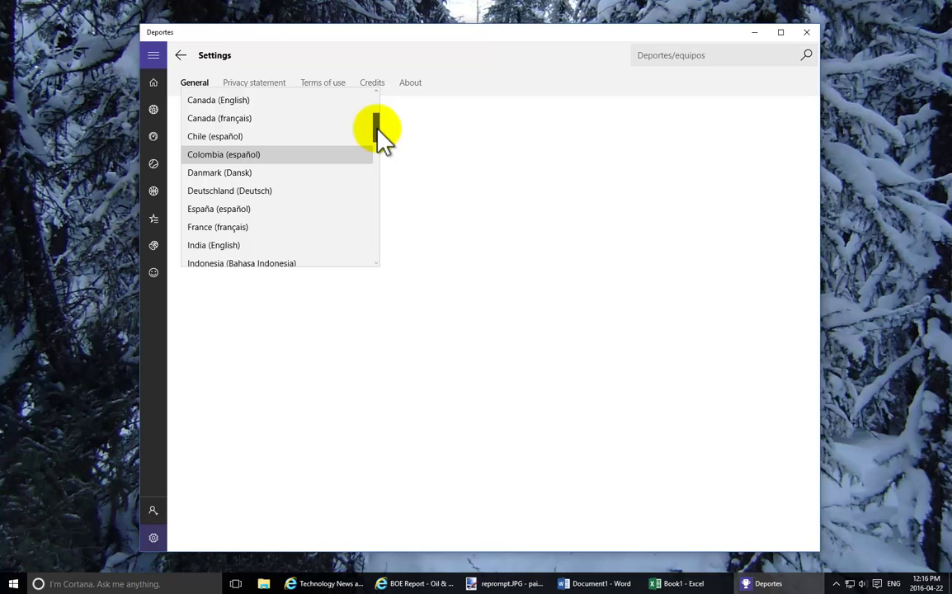
drag(377, 126, 380, 246)
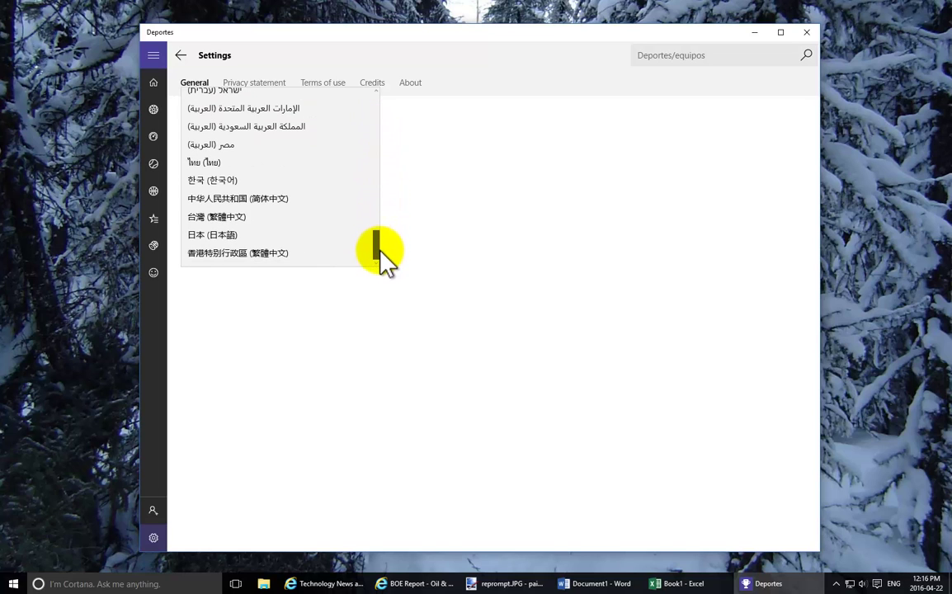
click(412, 239)
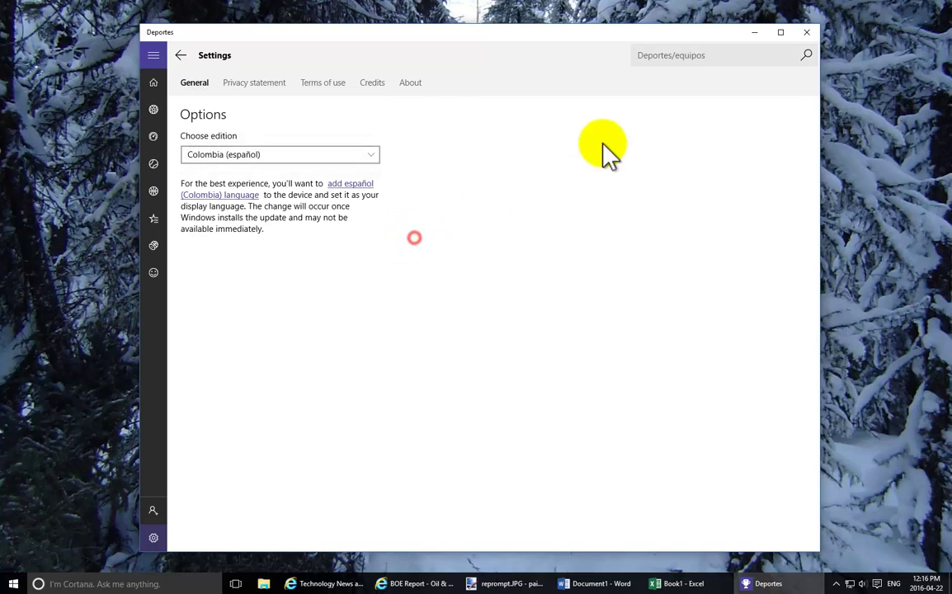
click(329, 156)
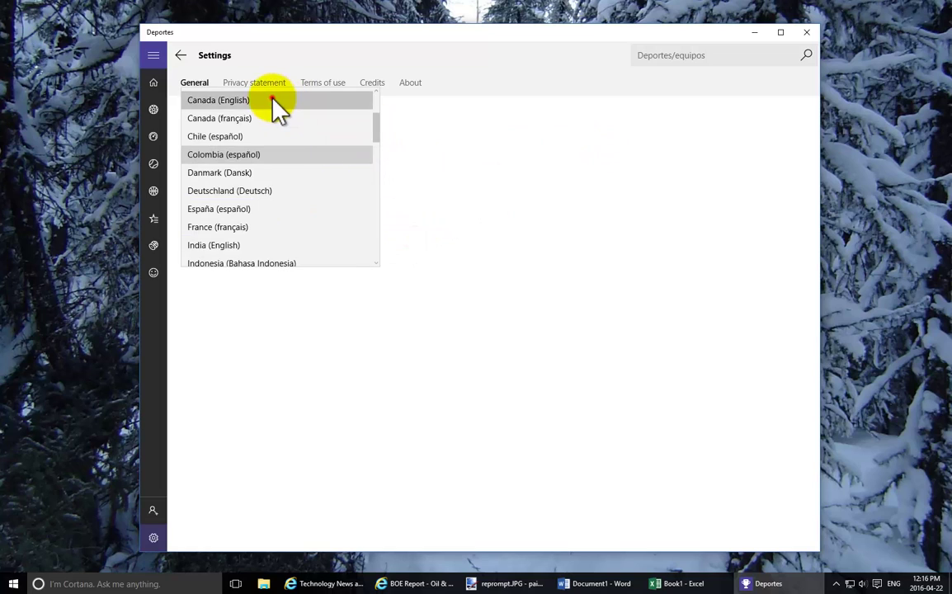
click(272, 100)
click(213, 219)
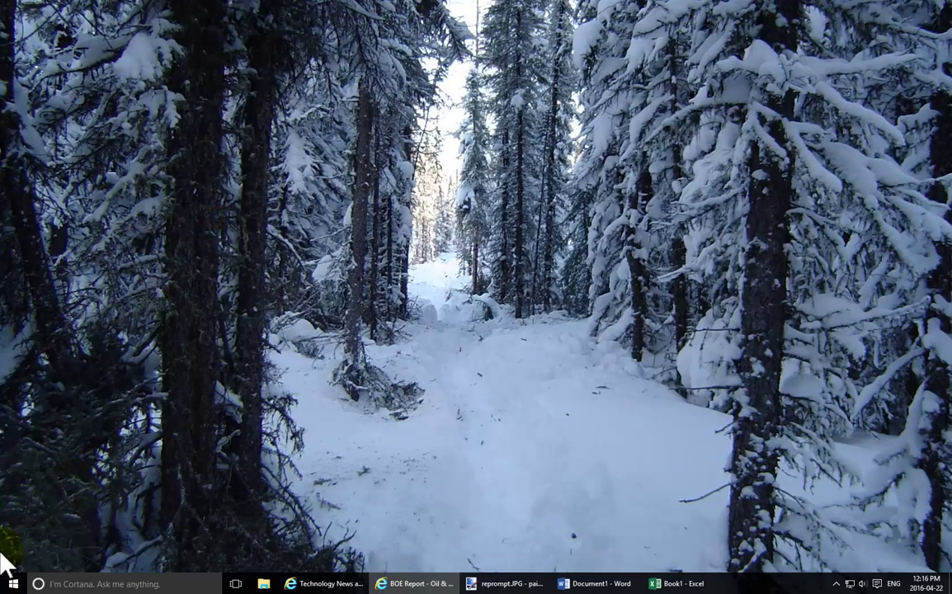
click(13, 584)
Step: Open News from its Start tile, choose the 中华人民共和国 (简体中文) edition, and close the app
click(170, 518)
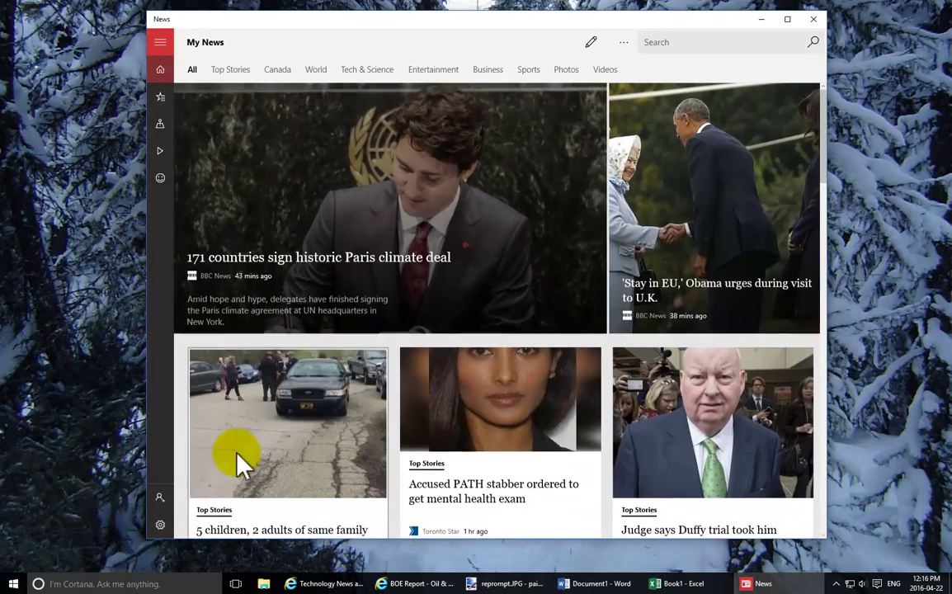
click(160, 525)
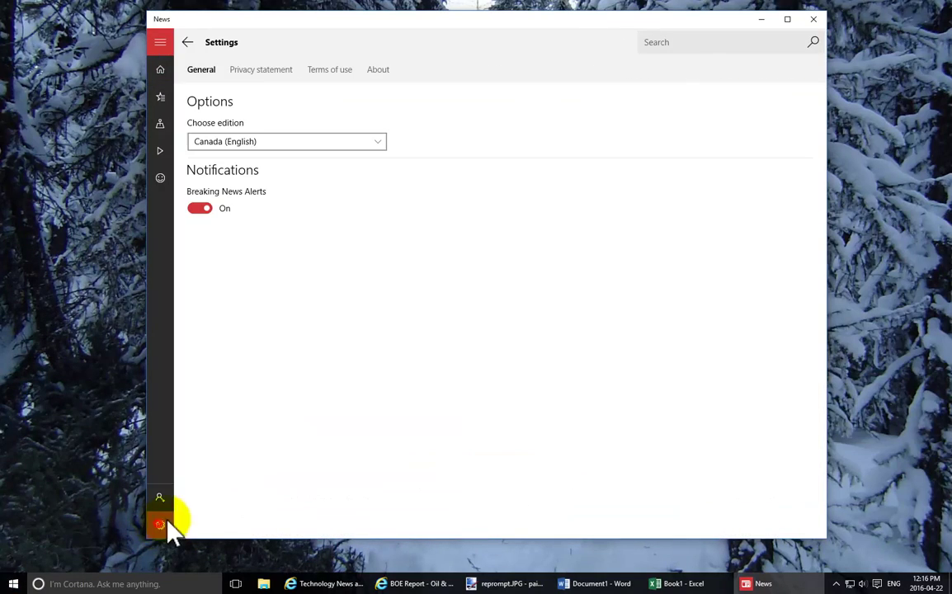
click(374, 149)
drag(383, 102, 388, 251)
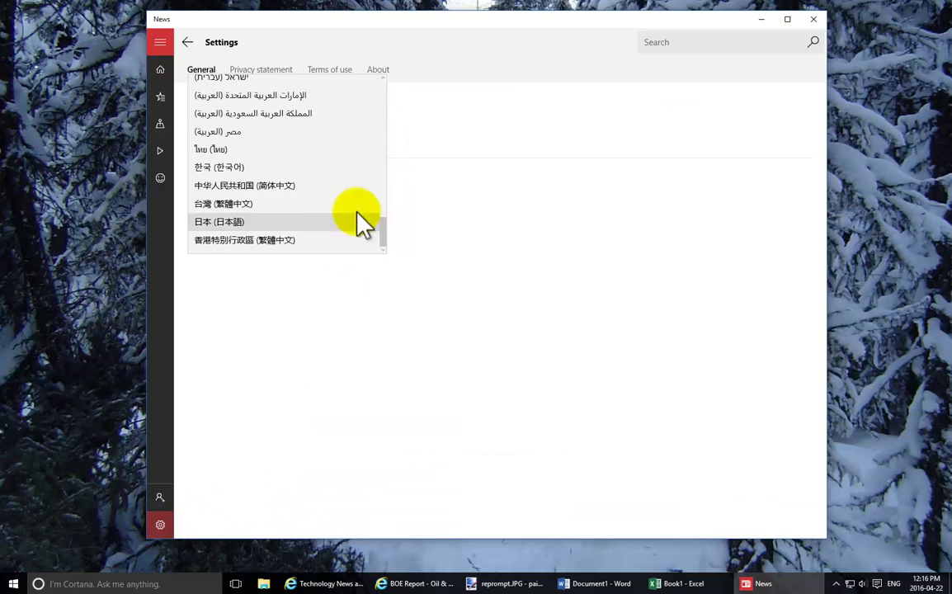
click(322, 184)
click(211, 276)
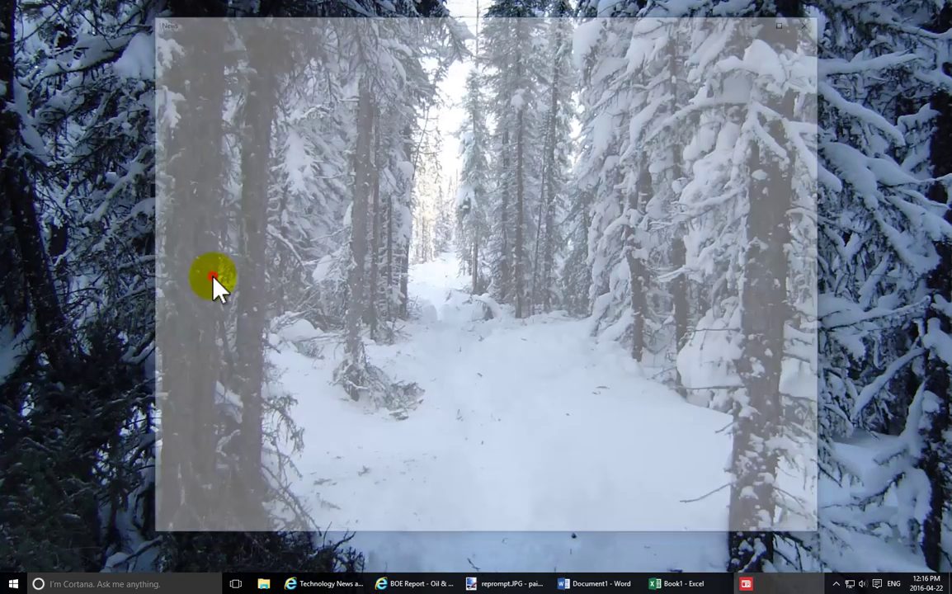
Step: Relaunch the Chinese-edition News app from Start and open the top 科技 floating nuclear power station story
click(13, 583)
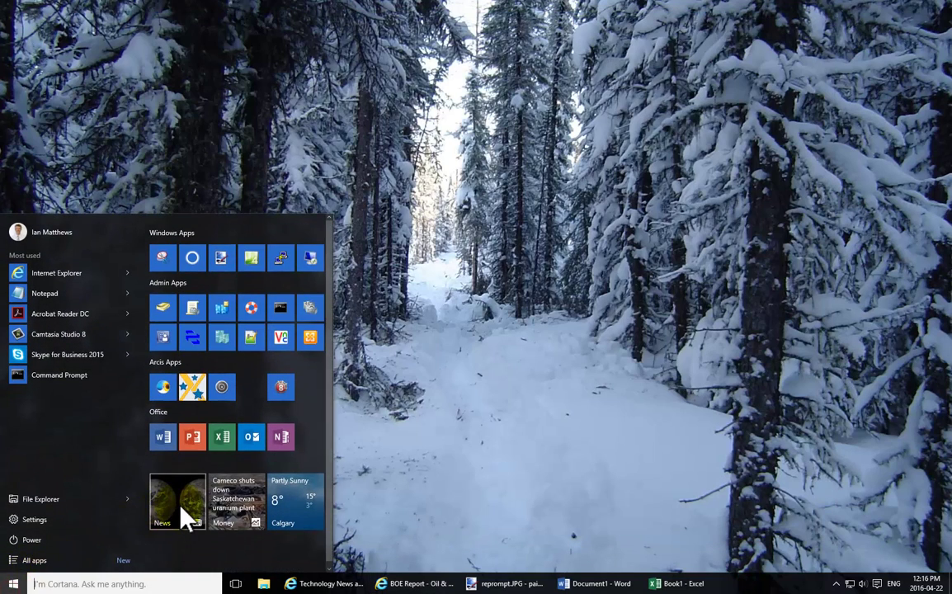
click(181, 510)
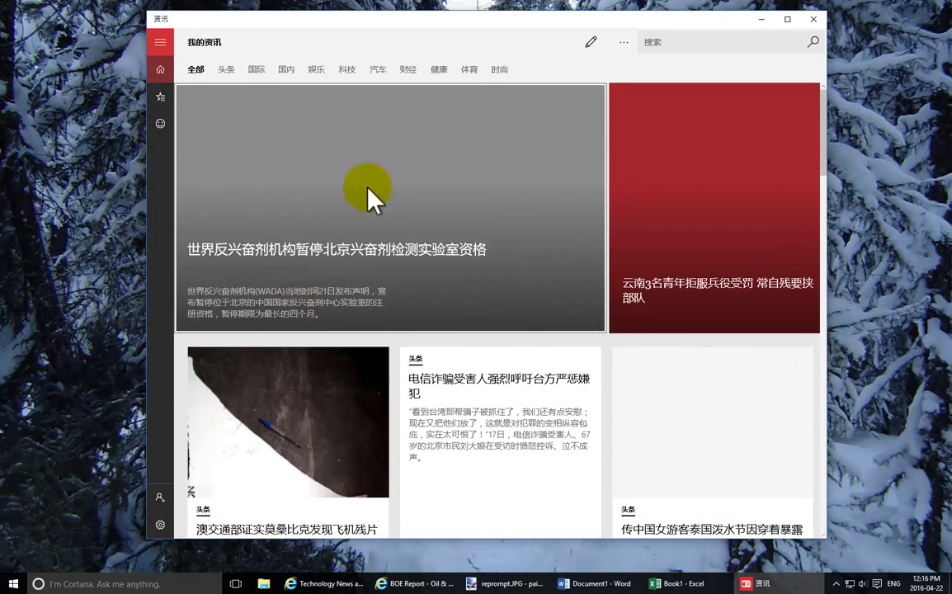
scroll(516, 281, down, 4)
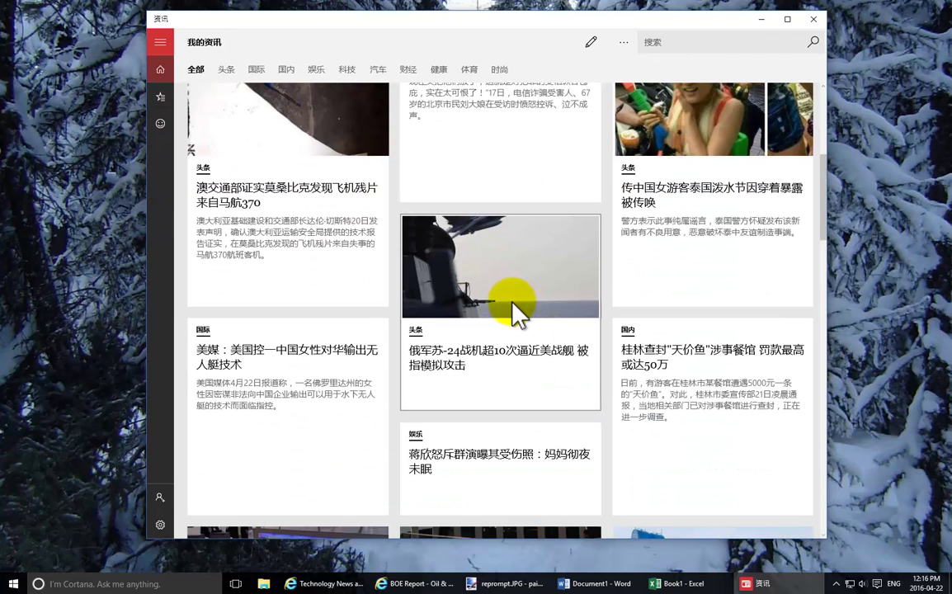
scroll(520, 309, up, 5)
click(347, 69)
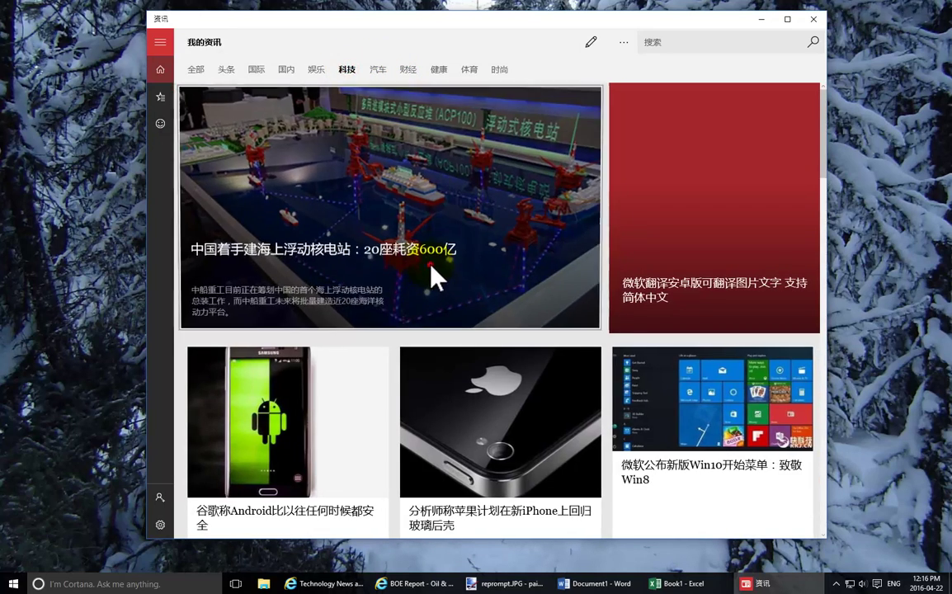
click(430, 272)
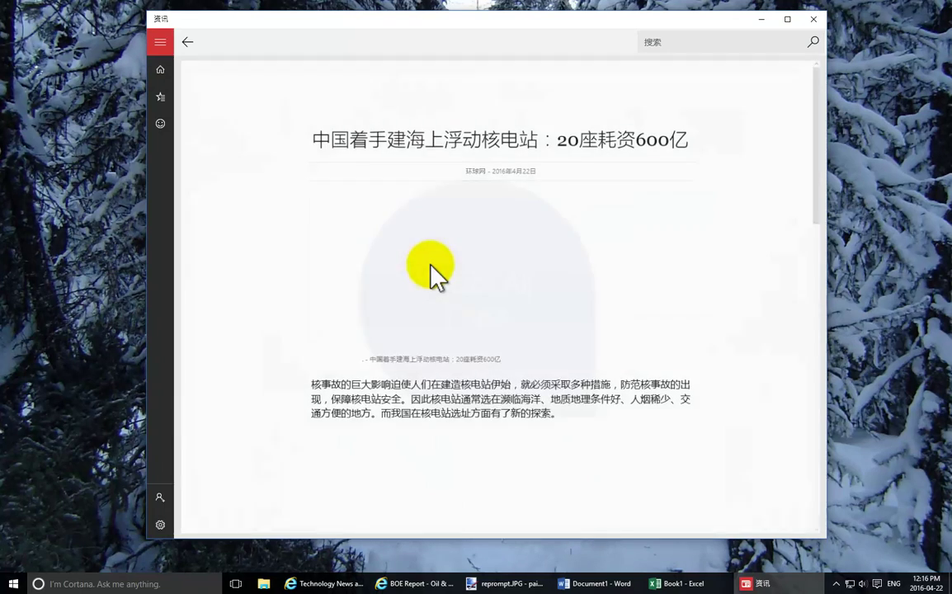